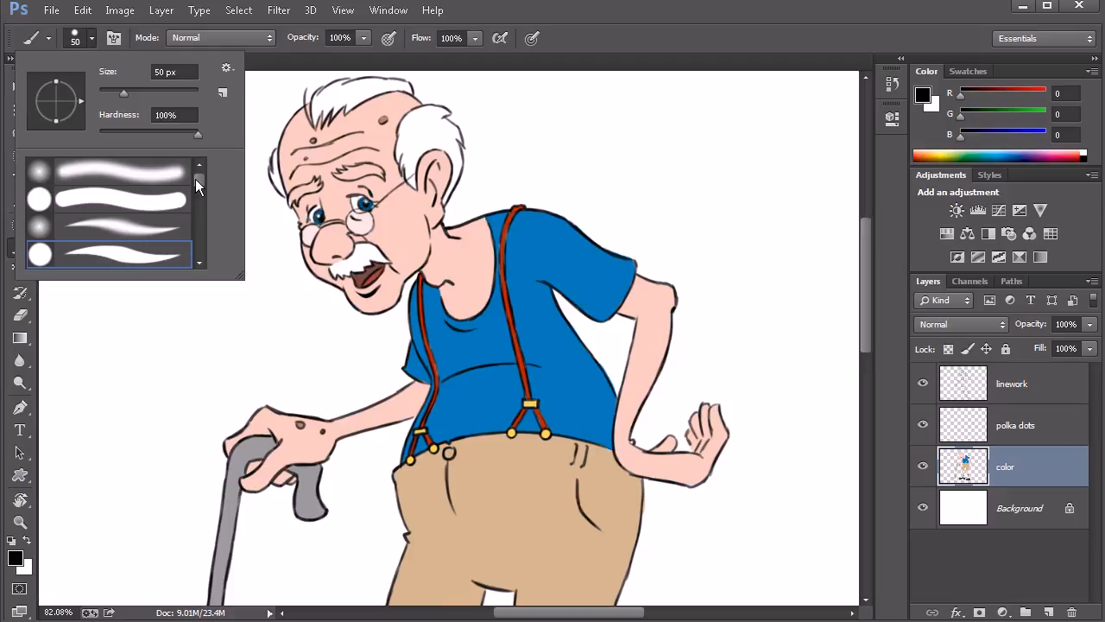
# Step: Replace the current brushes with the Natural Brushes set and look through the loaded brushes
pyautogui.moveTo(197, 179); pyautogui.dragTo(198, 178)
pyautogui.click(227, 69)
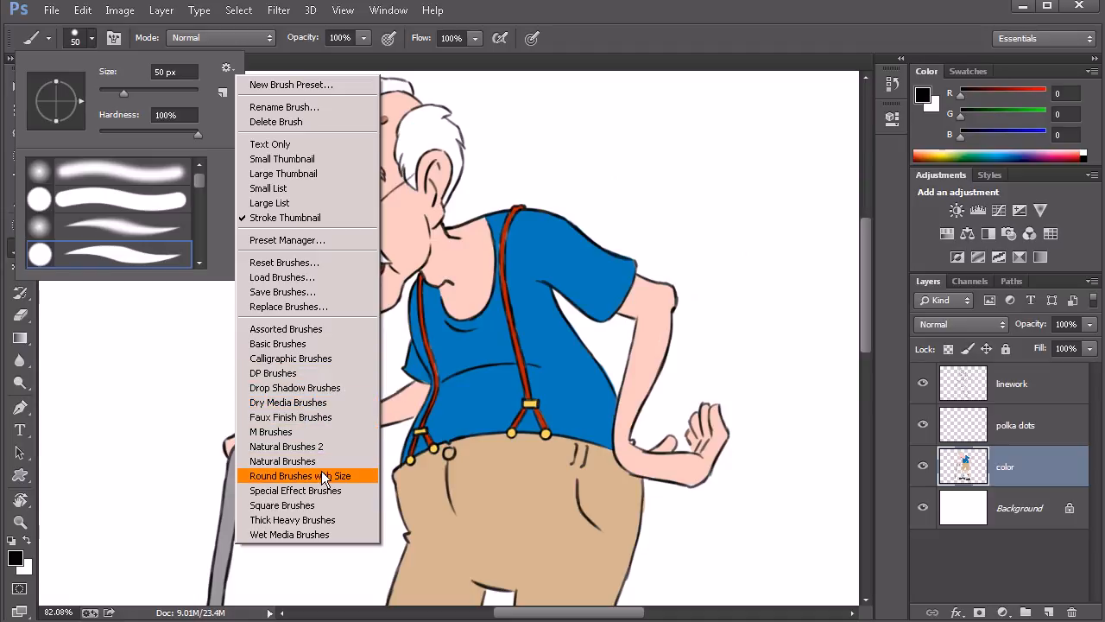
pyautogui.click(299, 463)
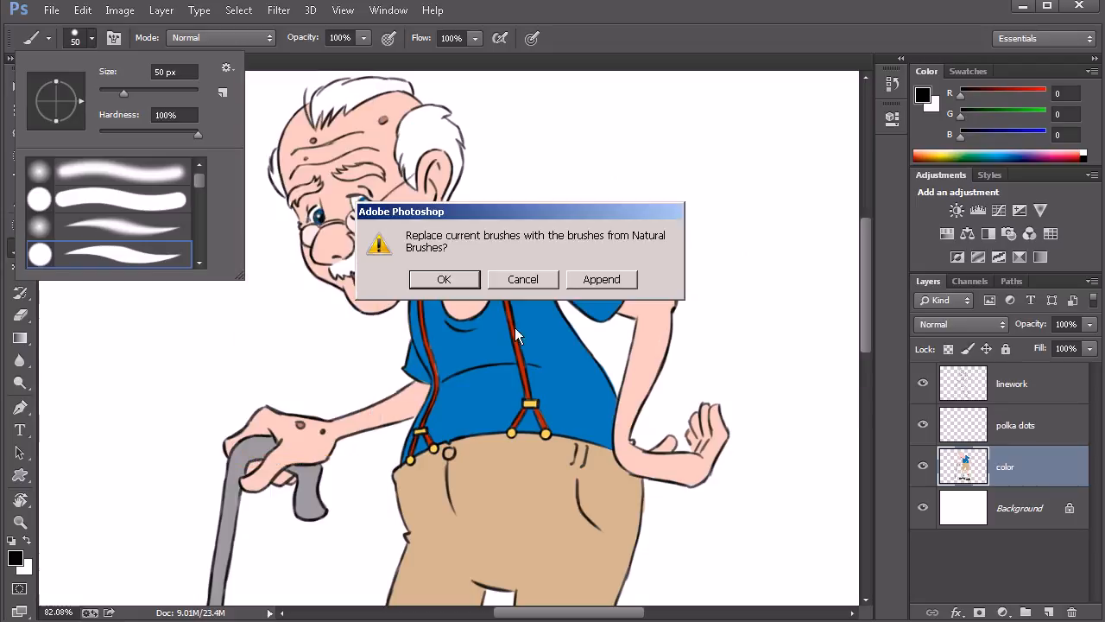
pyautogui.moveTo(537, 215); pyautogui.dragTo(509, 224)
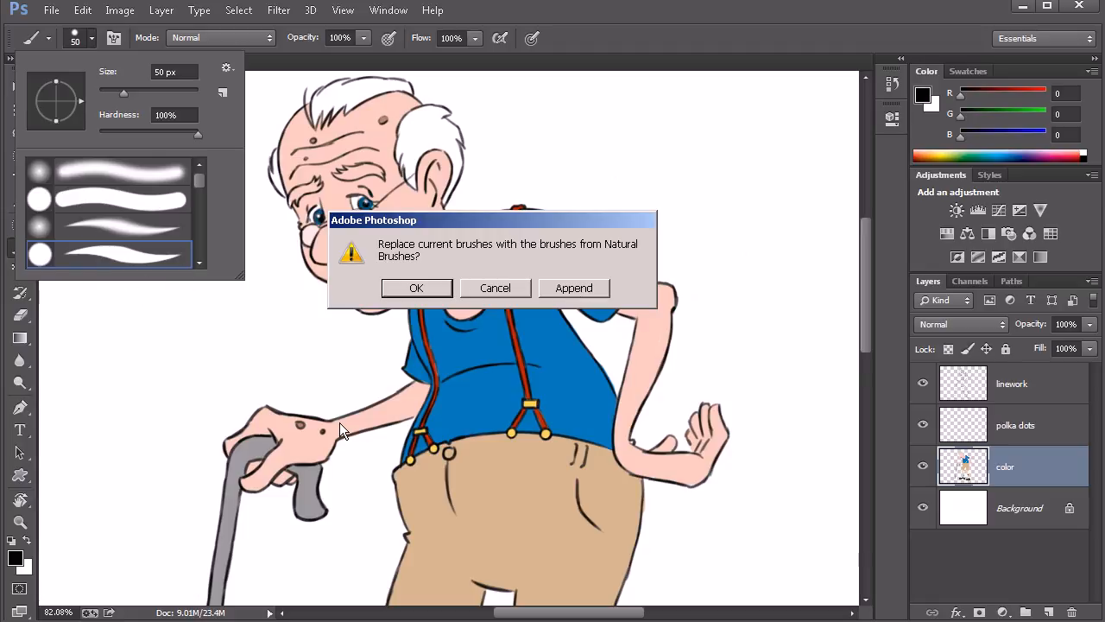
pyautogui.click(406, 289)
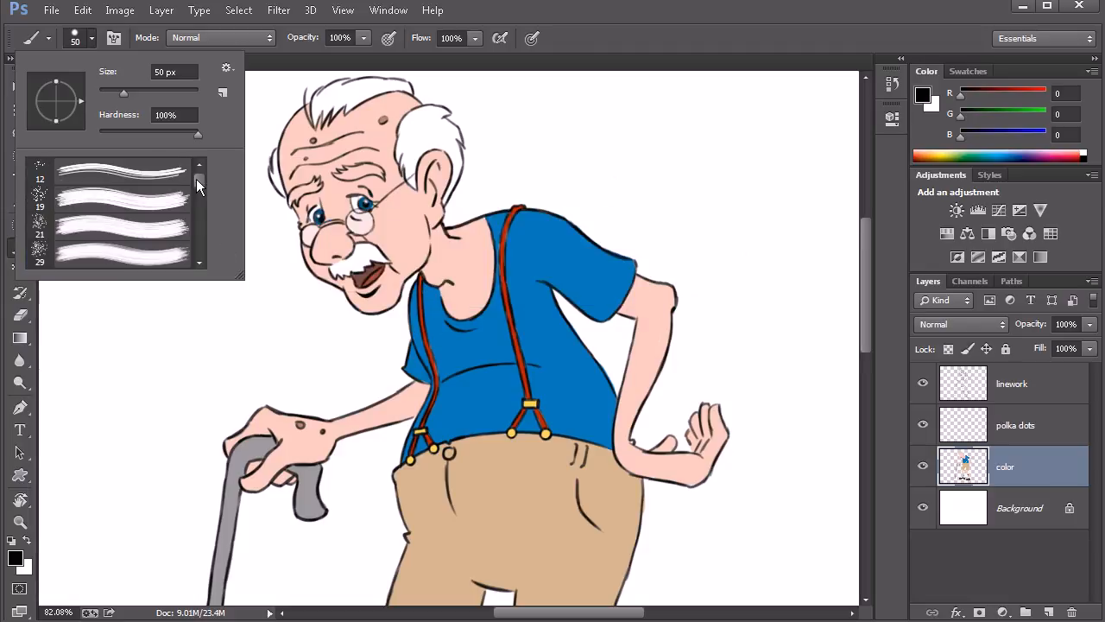
pyautogui.moveTo(196, 180)
pyautogui.mouseDown()
pyautogui.moveTo(198, 250)
pyautogui.moveTo(198, 172)
pyautogui.mouseUp()
# Step: Reset the brushes to the default set and choose the 13 px hard round brush
pyautogui.click(226, 68)
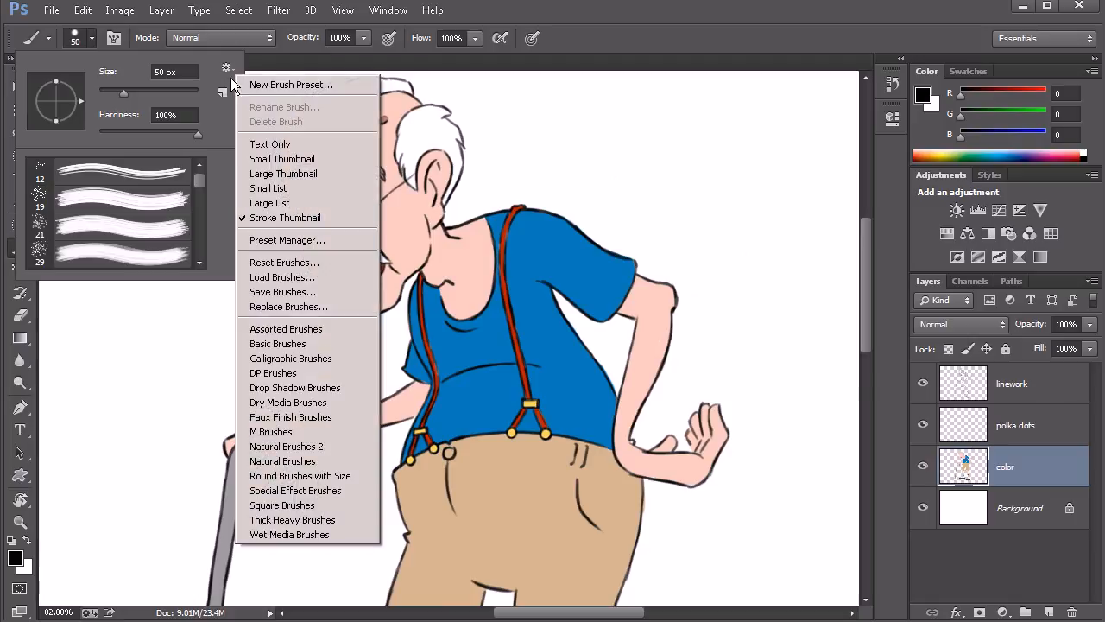
pyautogui.click(302, 262)
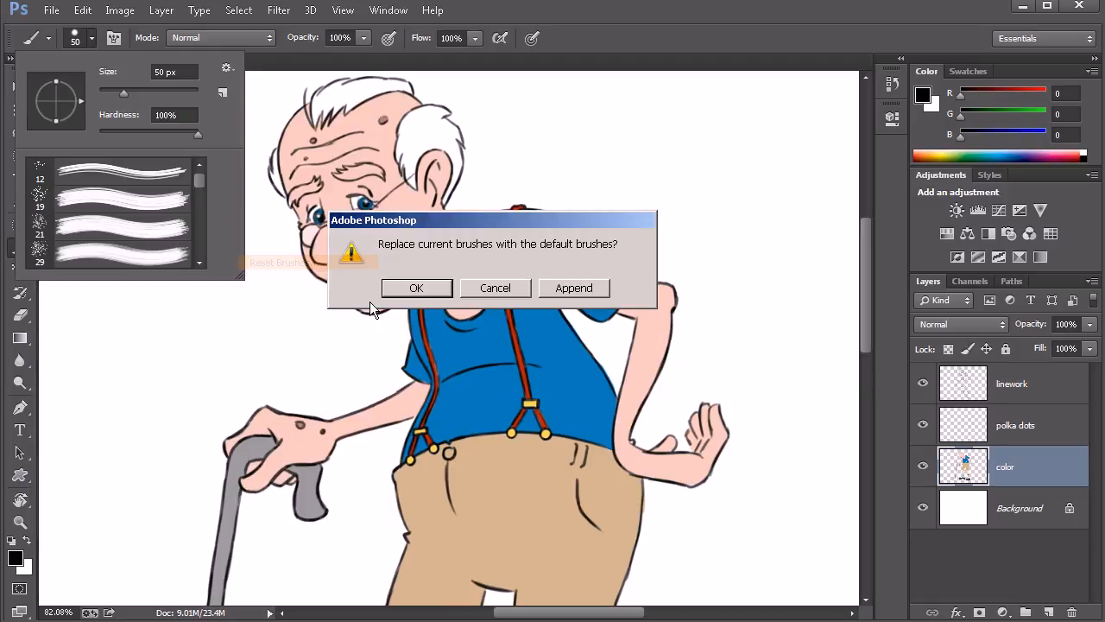
pyautogui.click(416, 288)
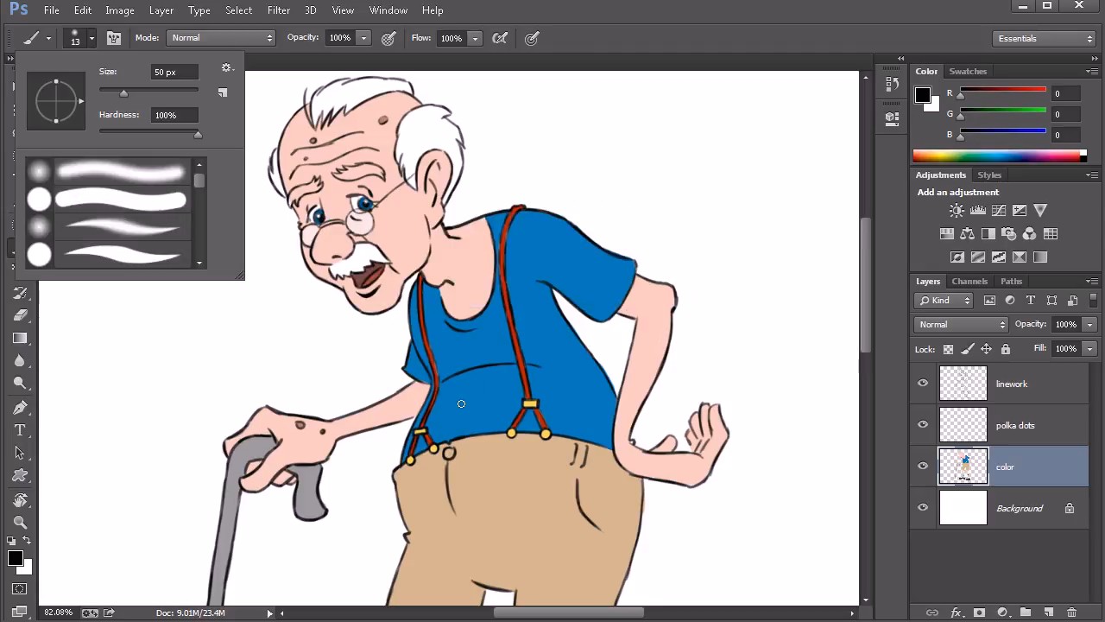
pyautogui.click(156, 206)
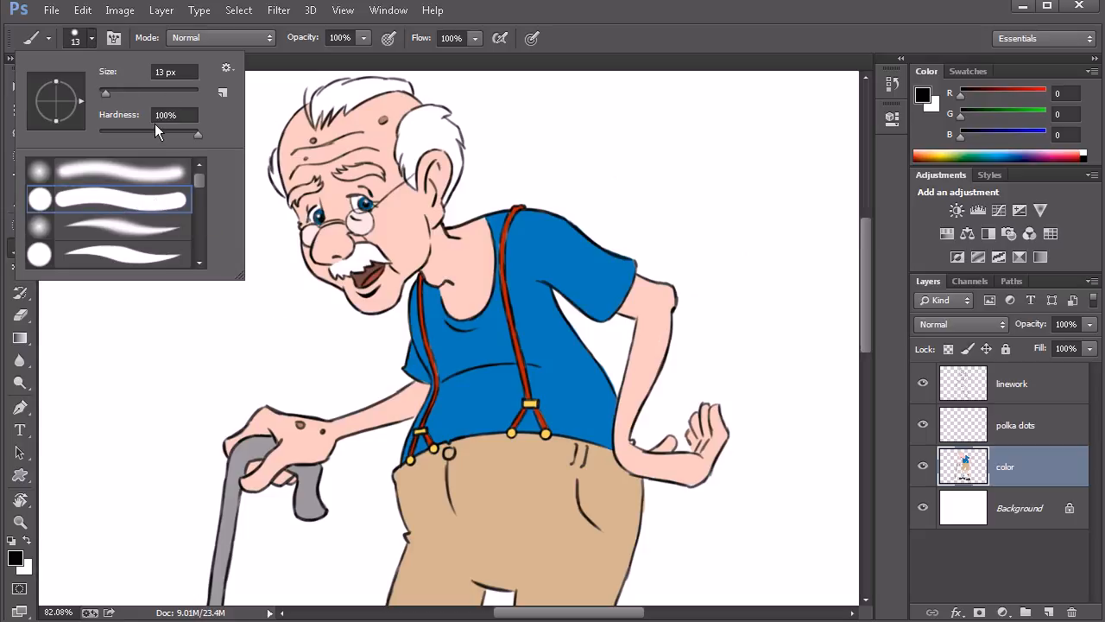
pyautogui.click(582, 39)
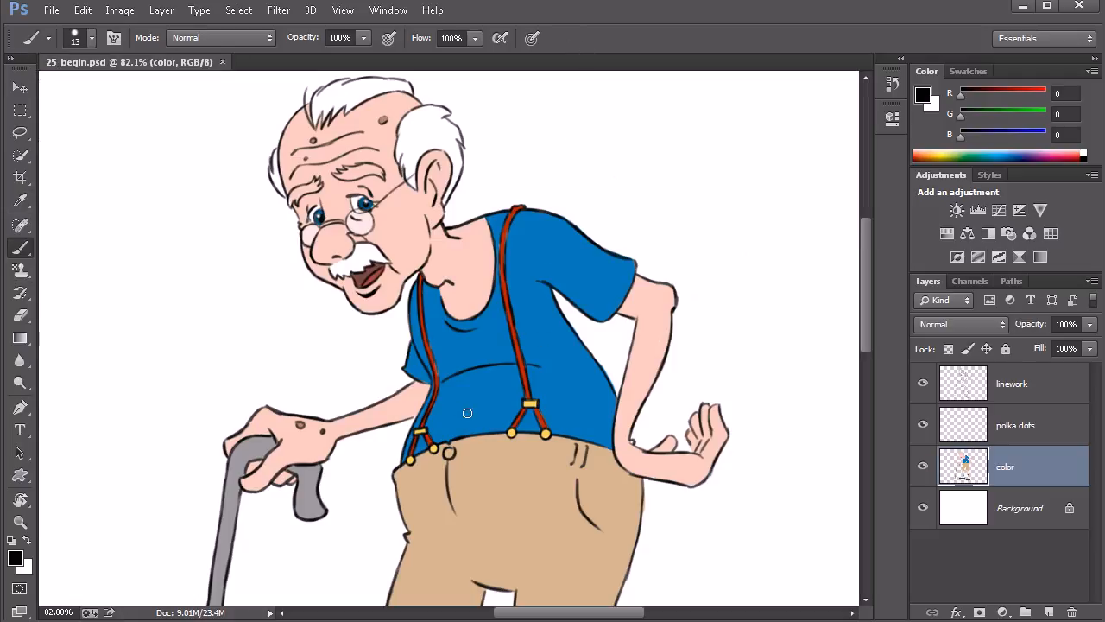
pyautogui.click(90, 38)
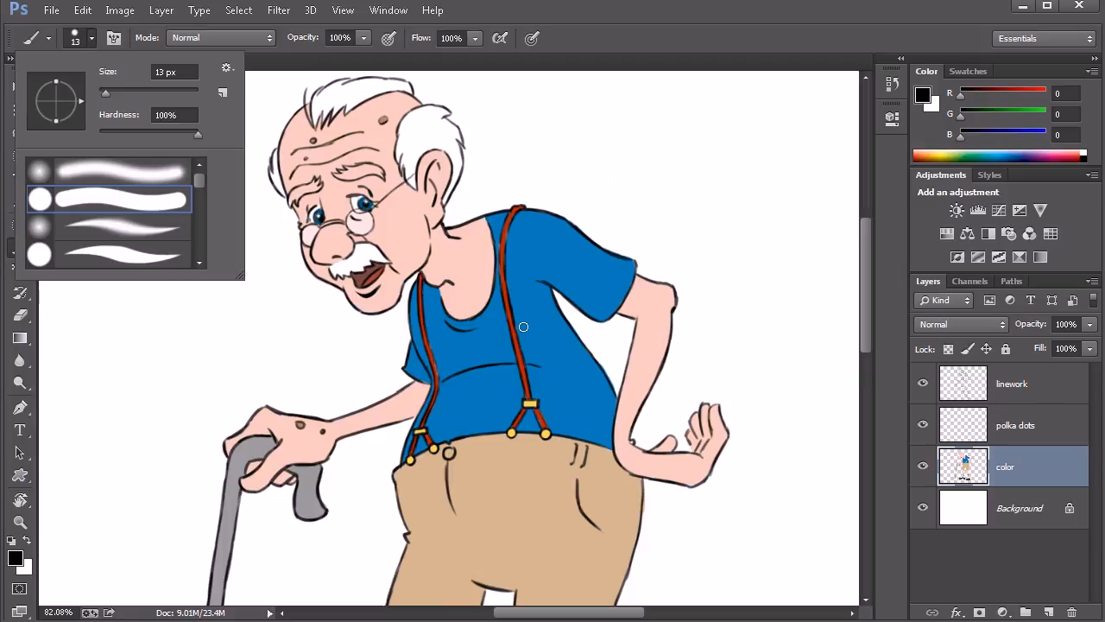
pyautogui.click(562, 66)
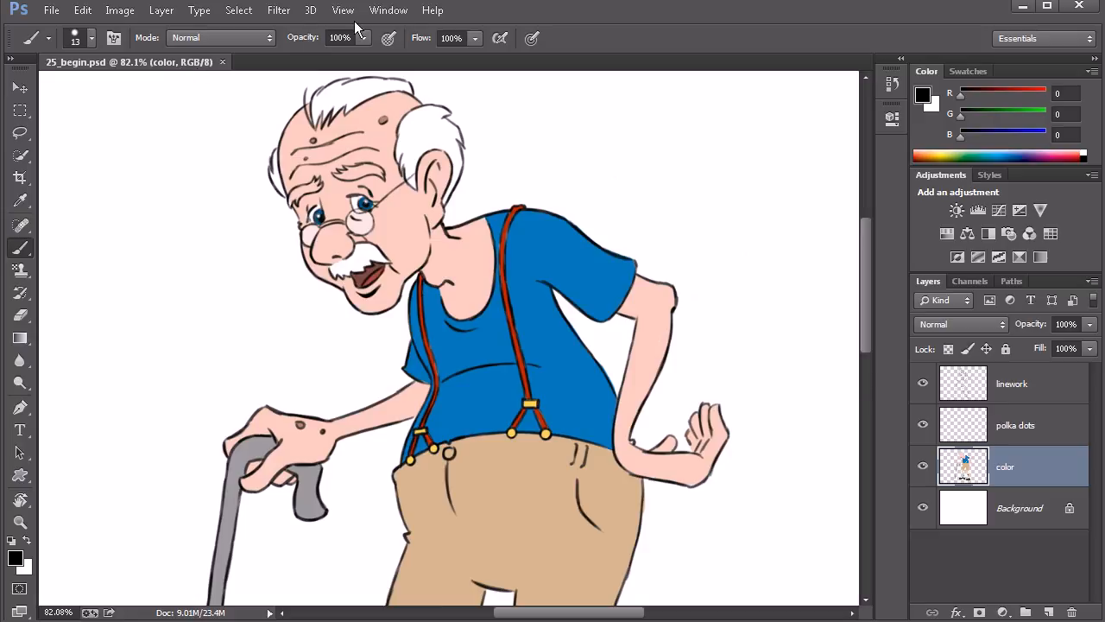
pyautogui.click(380, 12)
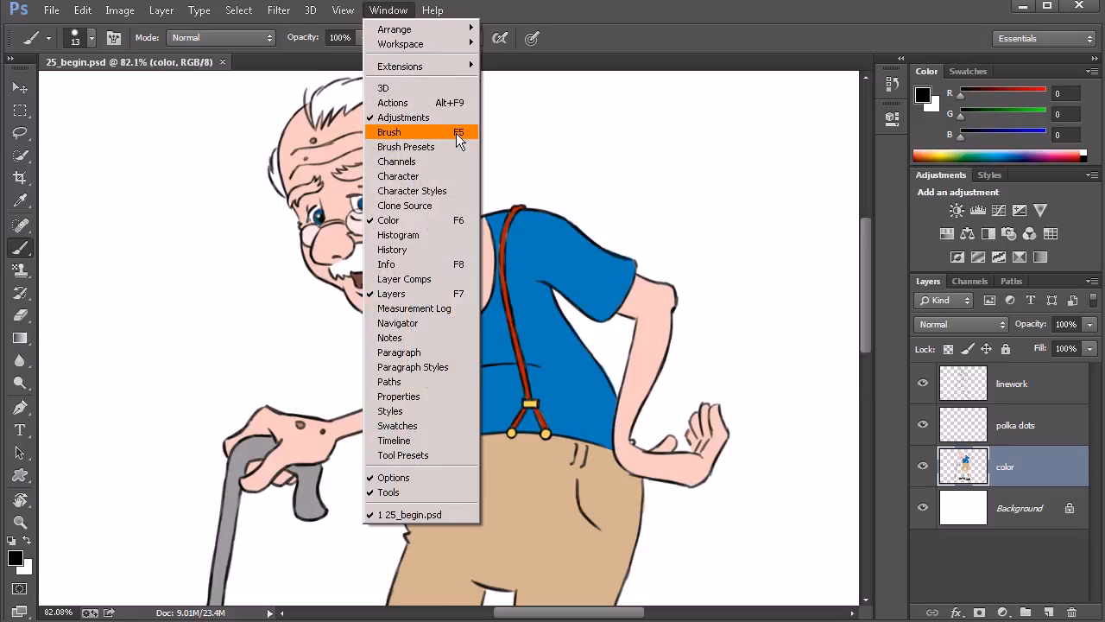
pyautogui.click(595, 36)
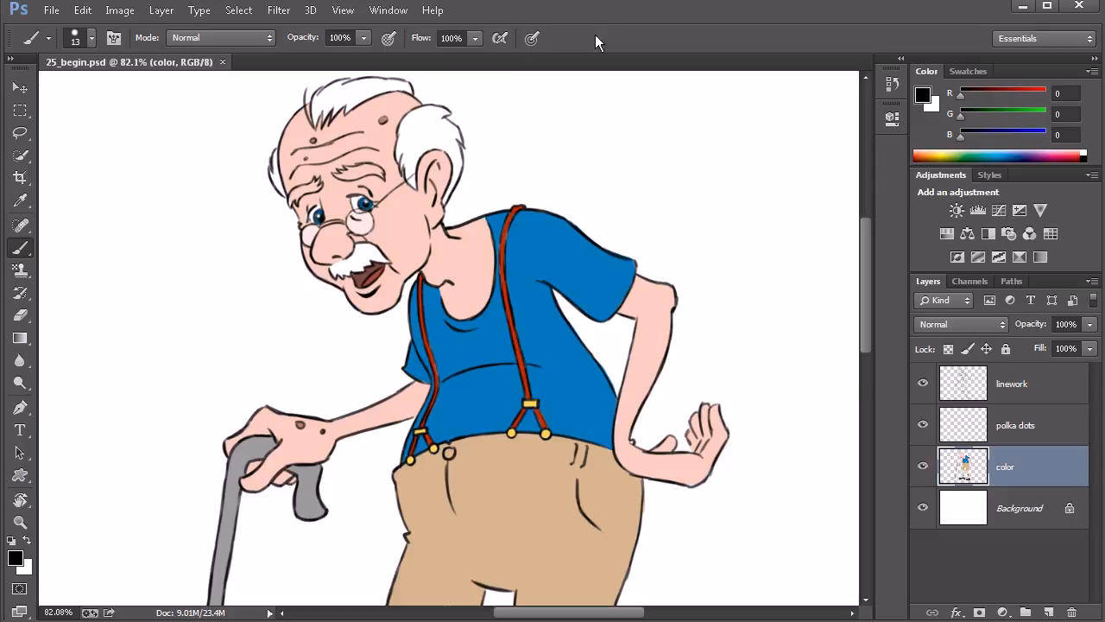
# Step: Open the detailed brush settings and look through the available brush tip shapes
pyautogui.click(113, 39)
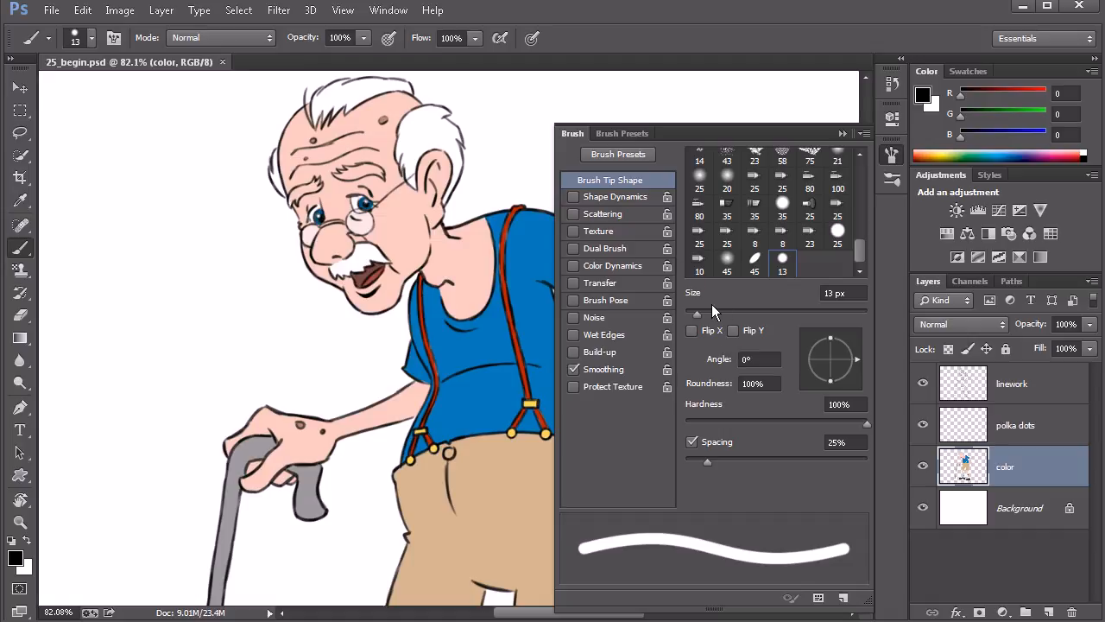
pyautogui.moveTo(854, 245); pyautogui.dragTo(859, 179)
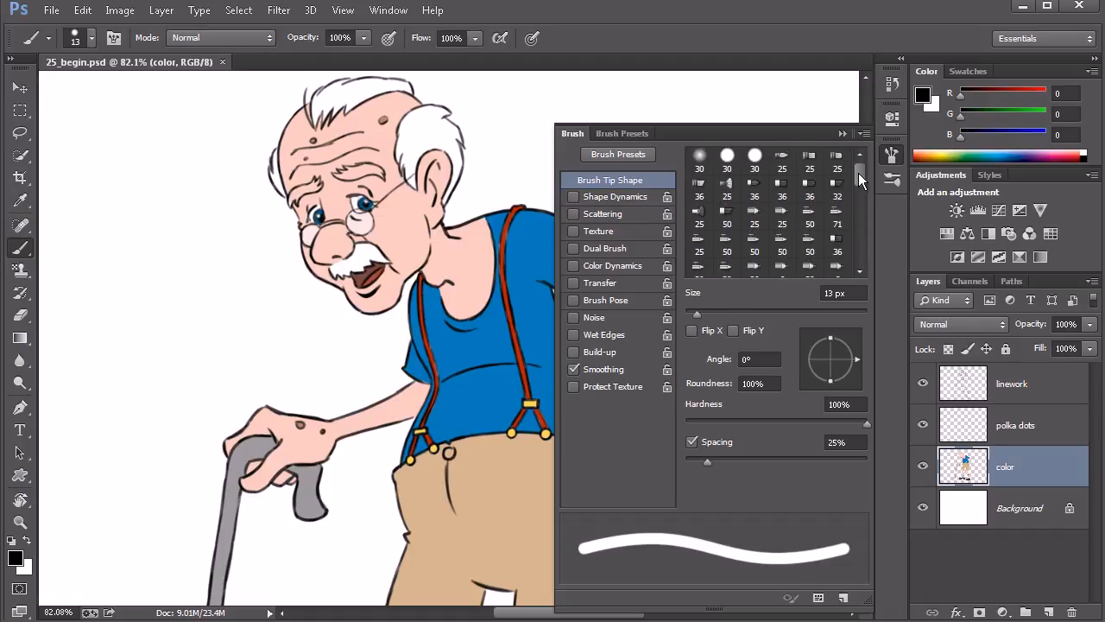
pyautogui.click(92, 38)
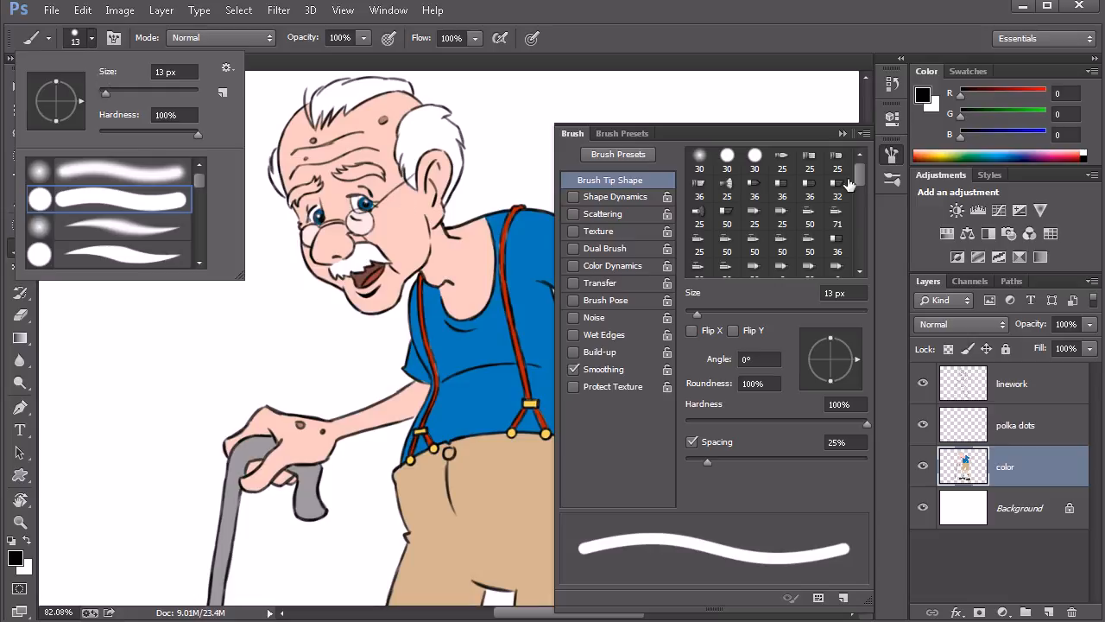
pyautogui.click(859, 179)
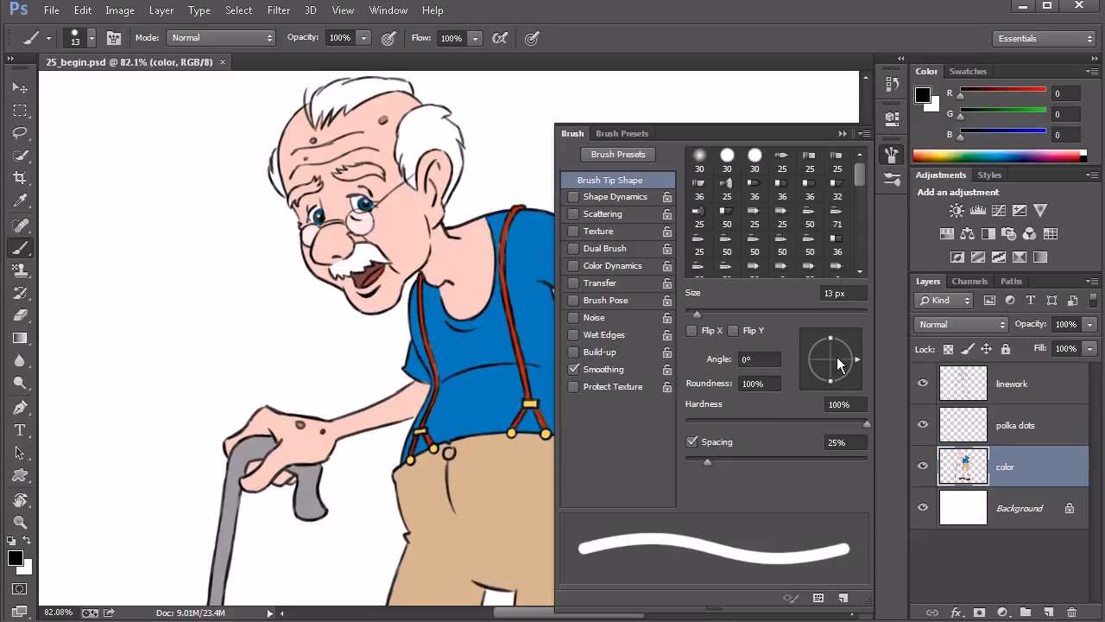
pyautogui.moveTo(829, 336)
pyautogui.mouseDown()
pyautogui.moveTo(830, 357)
pyautogui.moveTo(830, 336)
pyautogui.moveTo(855, 359)
pyautogui.mouseUp()
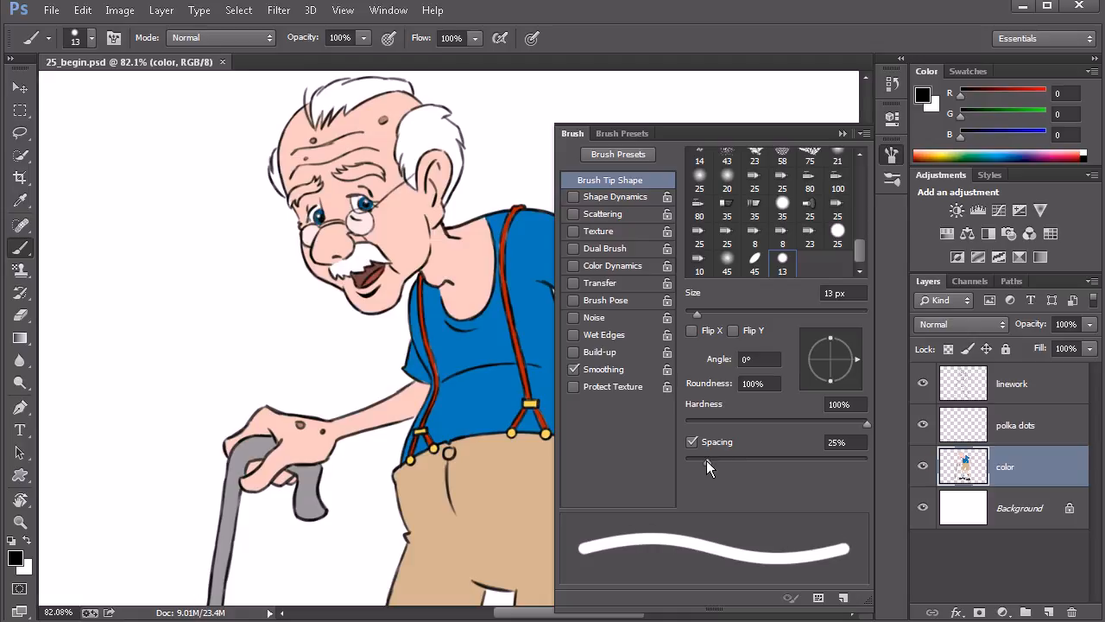
# Step: Try a brush spacing of 106%, reduce it to 27%, and restore the hard round preset
pyautogui.moveTo(708, 461); pyautogui.dragTo(780, 466)
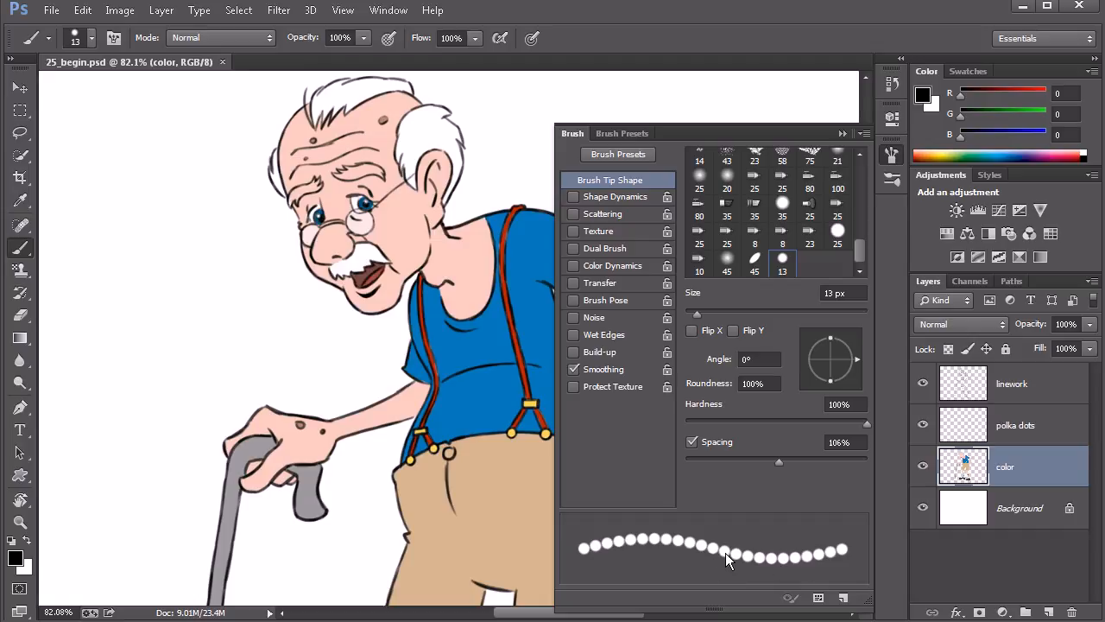
pyautogui.moveTo(780, 465)
pyautogui.mouseDown()
pyautogui.moveTo(710, 471)
pyautogui.moveTo(795, 465)
pyautogui.moveTo(708, 461)
pyautogui.mouseUp()
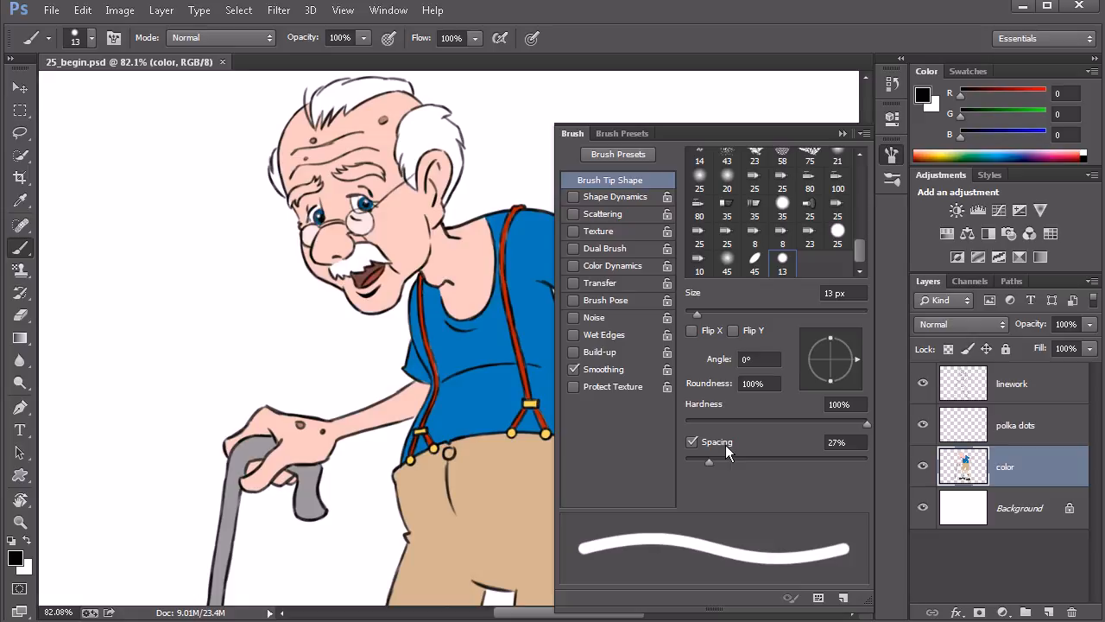
pyautogui.click(92, 40)
pyautogui.click(105, 203)
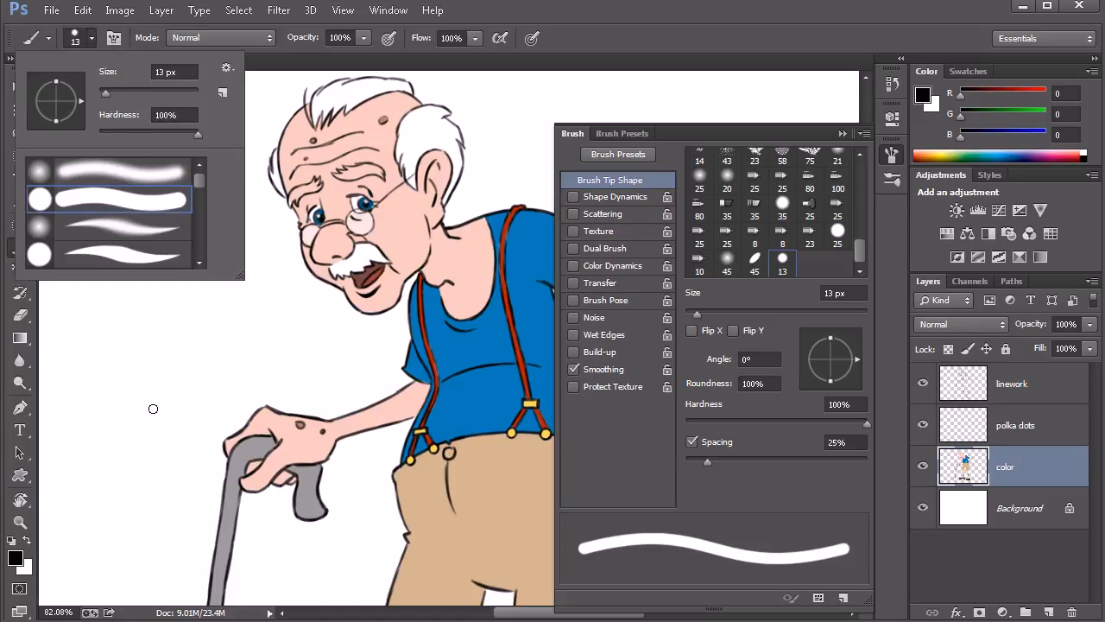
# Step: Enlarge the hard round brush to 80 px, paint a black test stroke on the empty canvas above the cane hand, and undo it
pyautogui.moveTo(155, 393); pyautogui.dragTo(181, 393)
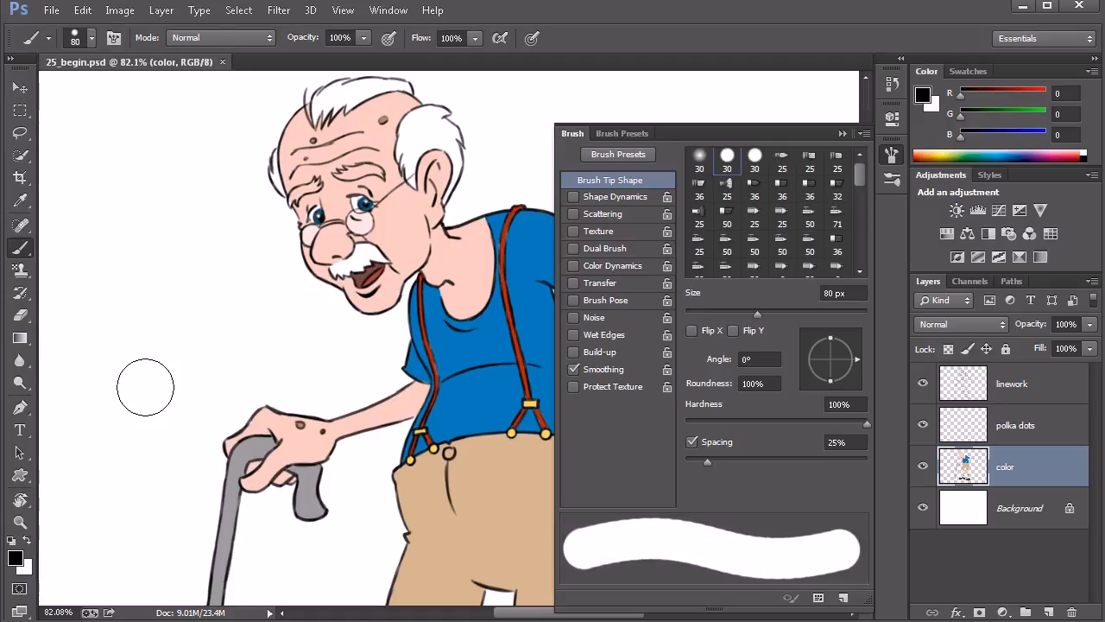
pyautogui.click(97, 444)
pyautogui.moveTo(101, 438); pyautogui.dragTo(220, 321)
pyautogui.scroll(4, 161, 400)
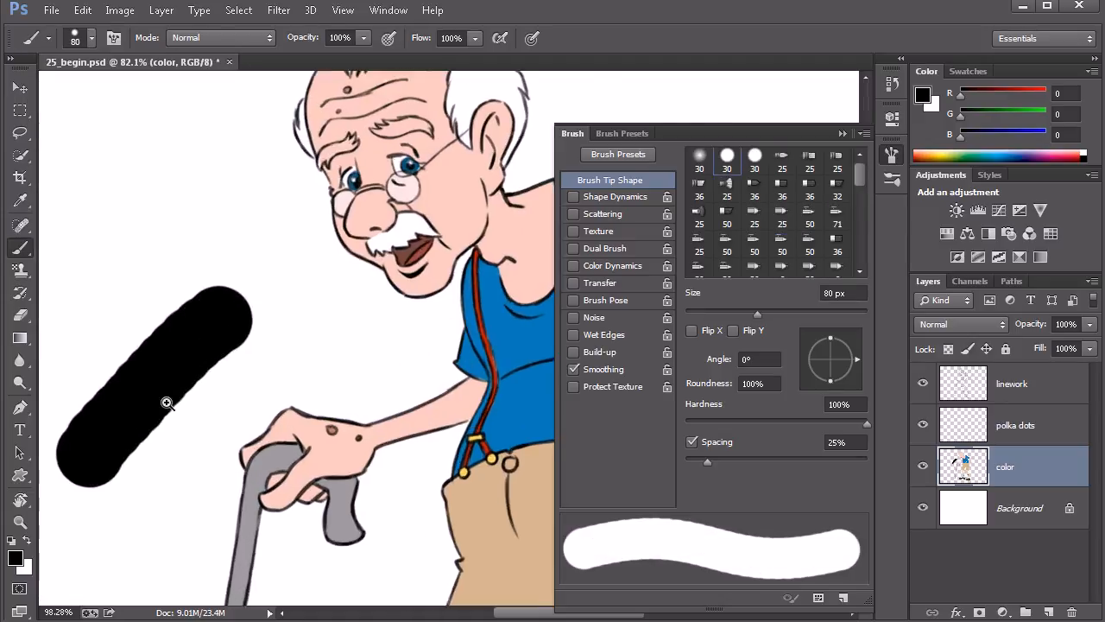
pyautogui.moveTo(192, 398); pyautogui.dragTo(234, 387)
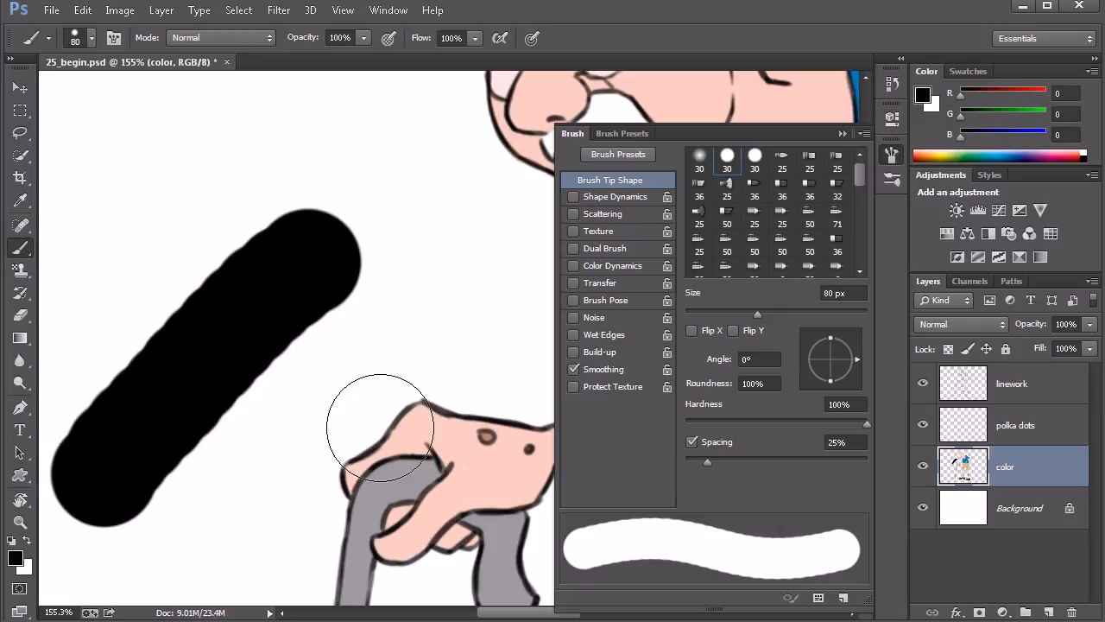
pyautogui.hotkey('ctrl', 'z')
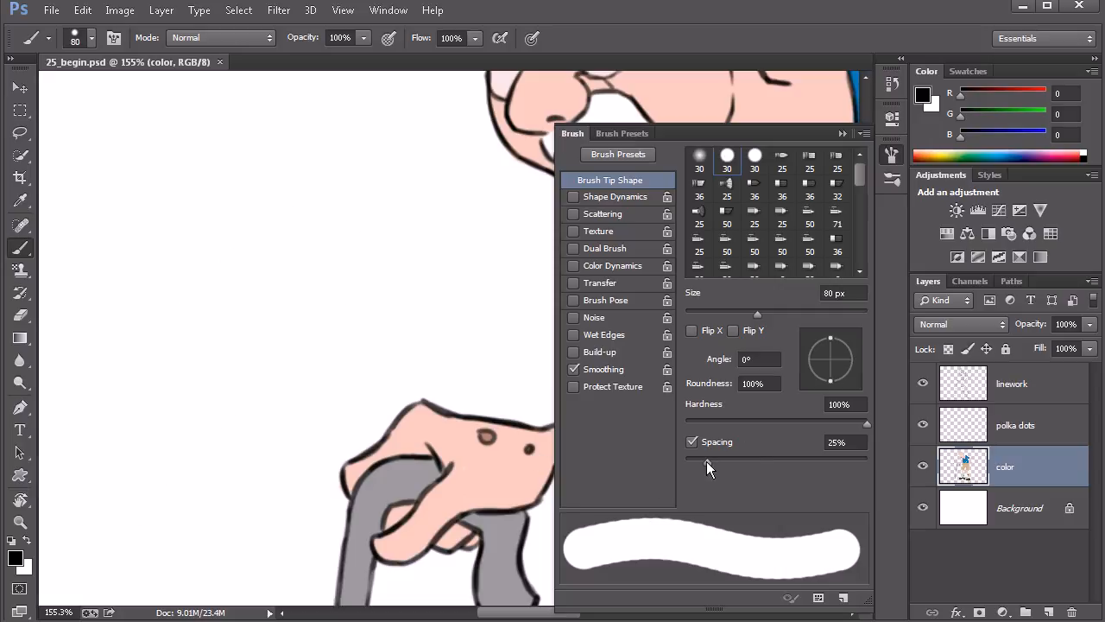
# Step: Set the brush spacing to 6%, paint a diagonal test stroke on the empty canvas, and undo it
pyautogui.moveTo(706, 460); pyautogui.dragTo(689, 461)
pyautogui.moveTo(392, 173)
pyautogui.mouseDown()
pyautogui.moveTo(365, 192)
pyautogui.moveTo(164, 416)
pyautogui.moveTo(162, 498)
pyautogui.mouseUp()
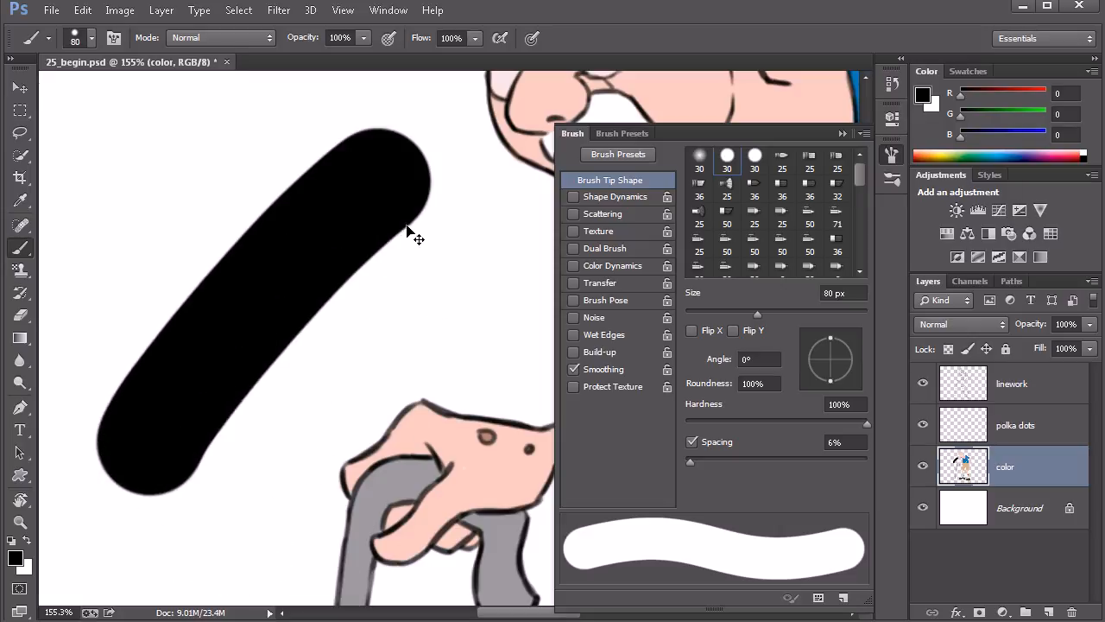
pyautogui.hotkey('ctrl', 'z')
# Step: Sample the blue of the man's shirt and lighten the foreground color to 35a7e3
pyautogui.moveTo(444, 345); pyautogui.dragTo(366, 389)
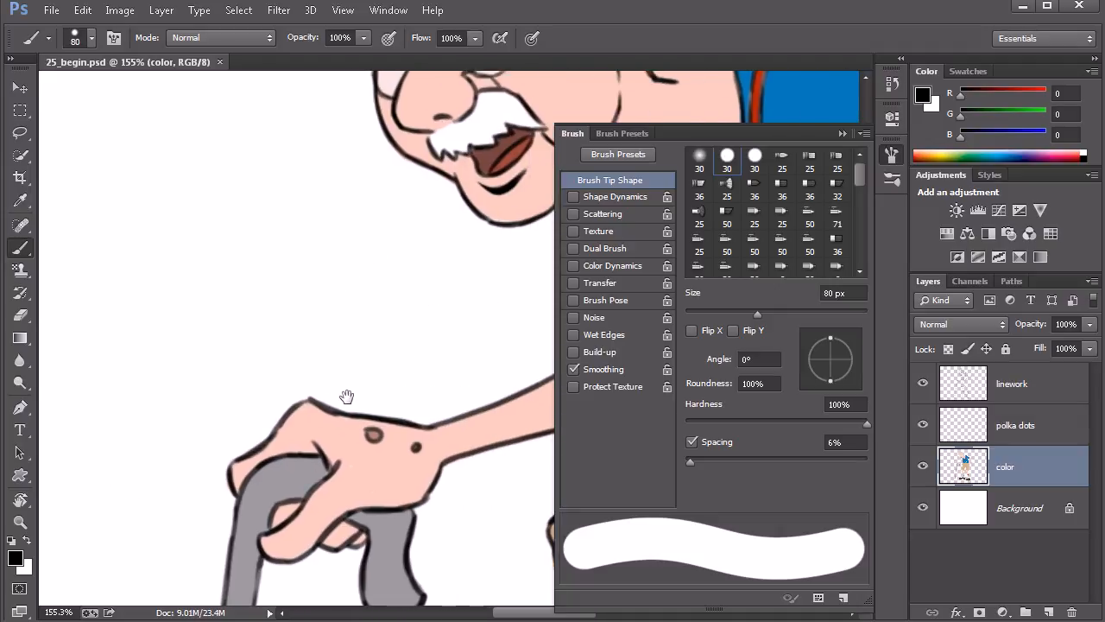
pyautogui.scroll(-3, 458, 385)
pyautogui.moveTo(488, 403); pyautogui.dragTo(343, 383)
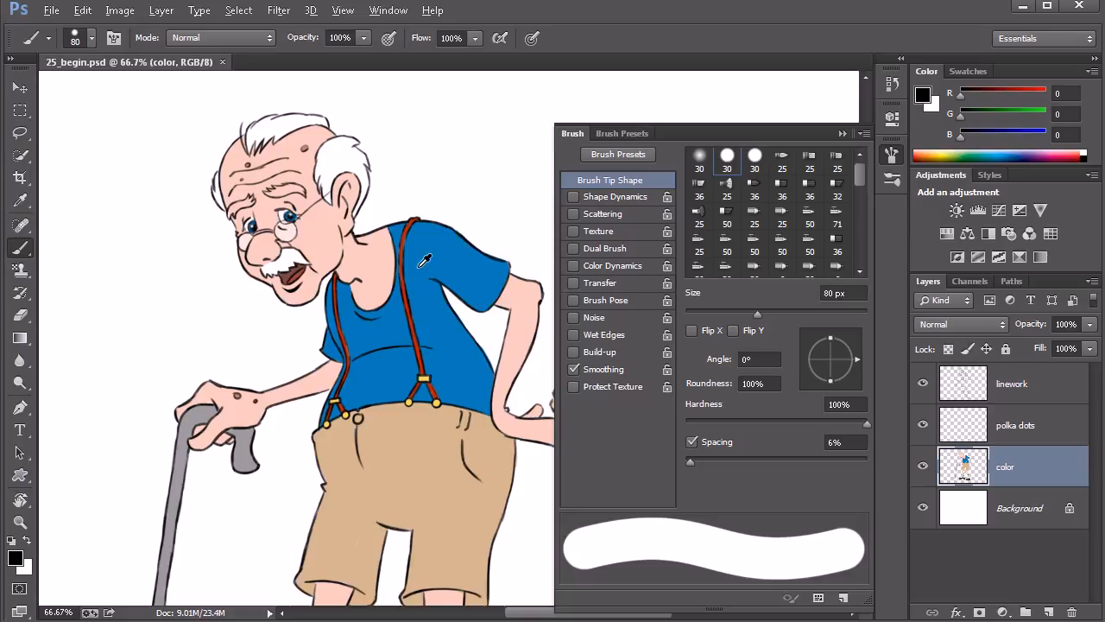
pyautogui.keyDown('alt'); pyautogui.click(434, 240); pyautogui.keyUp('alt')
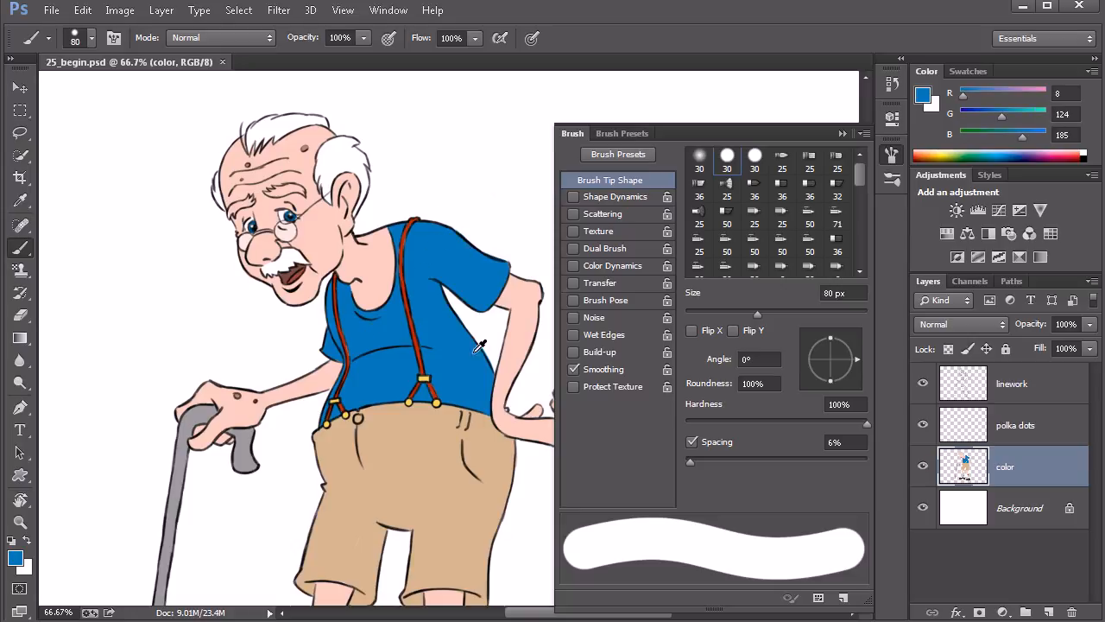
pyautogui.click(17, 561)
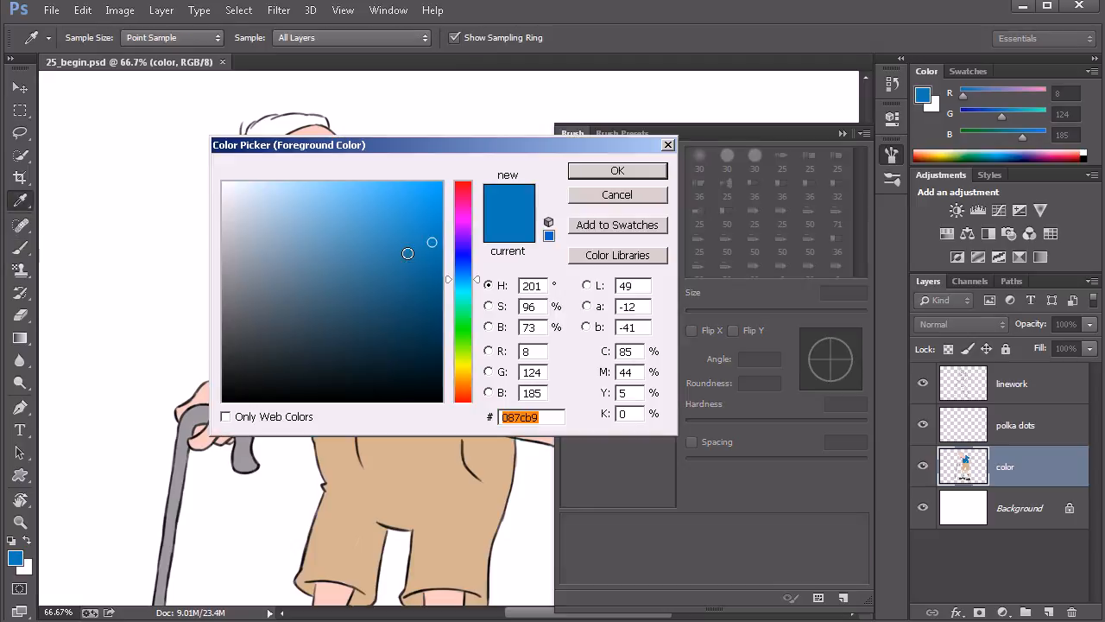
pyautogui.moveTo(429, 242); pyautogui.dragTo(391, 206)
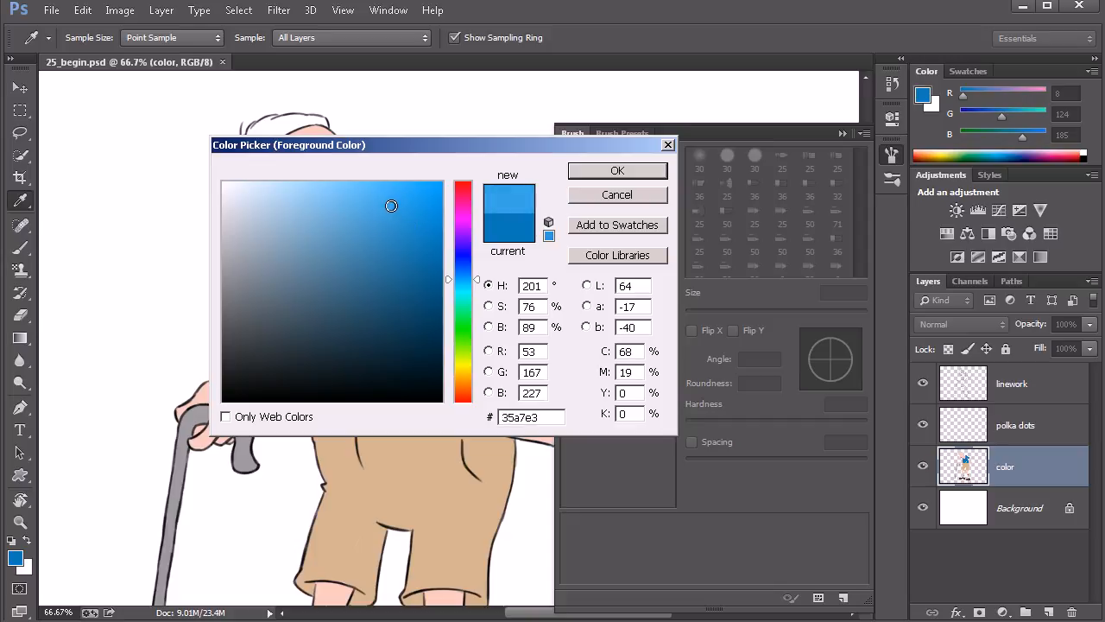
pyautogui.click(578, 172)
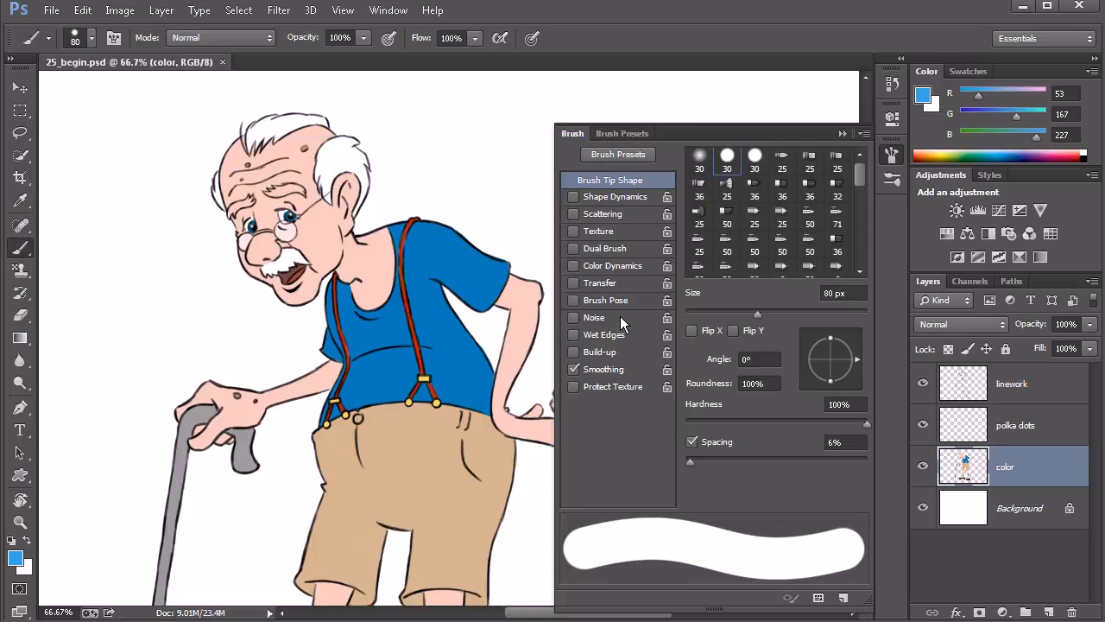
# Step: Select the polka dots layer and enable Shape Dynamics on the brush with a 20% size jitter
pyautogui.click(1008, 429)
pyautogui.moveTo(475, 371); pyautogui.dragTo(398, 367)
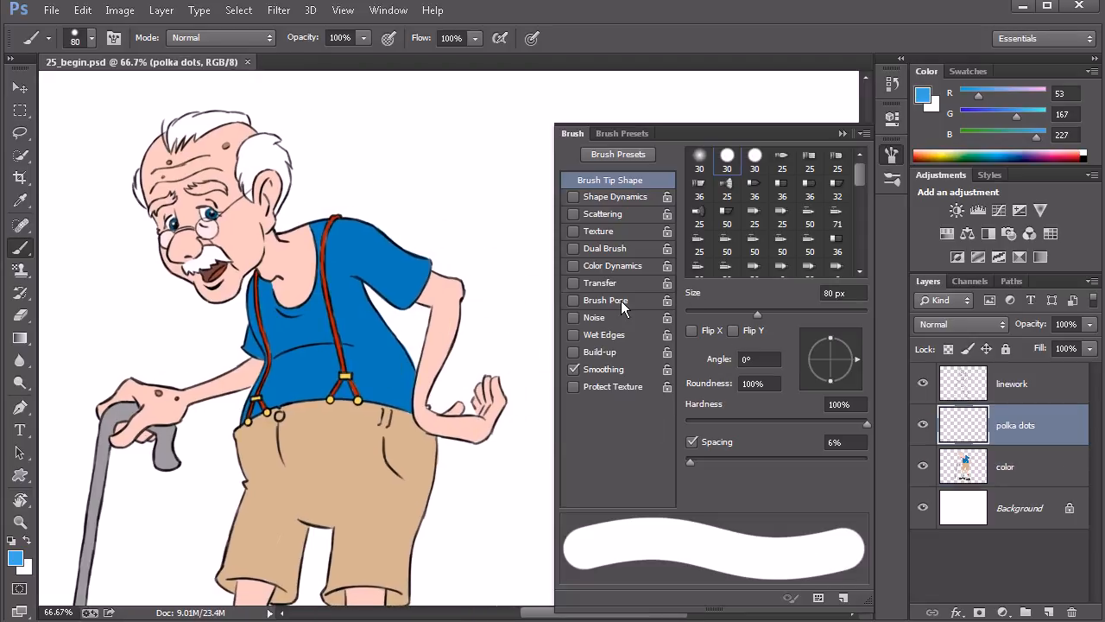
pyautogui.click(626, 198)
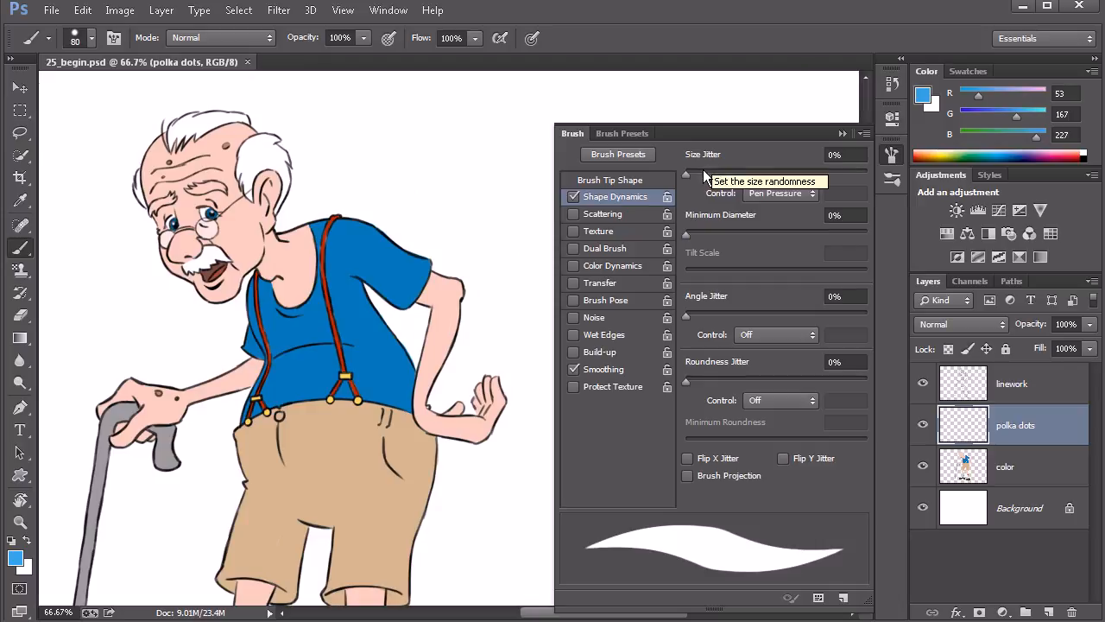
pyautogui.moveTo(688, 172); pyautogui.dragTo(723, 170)
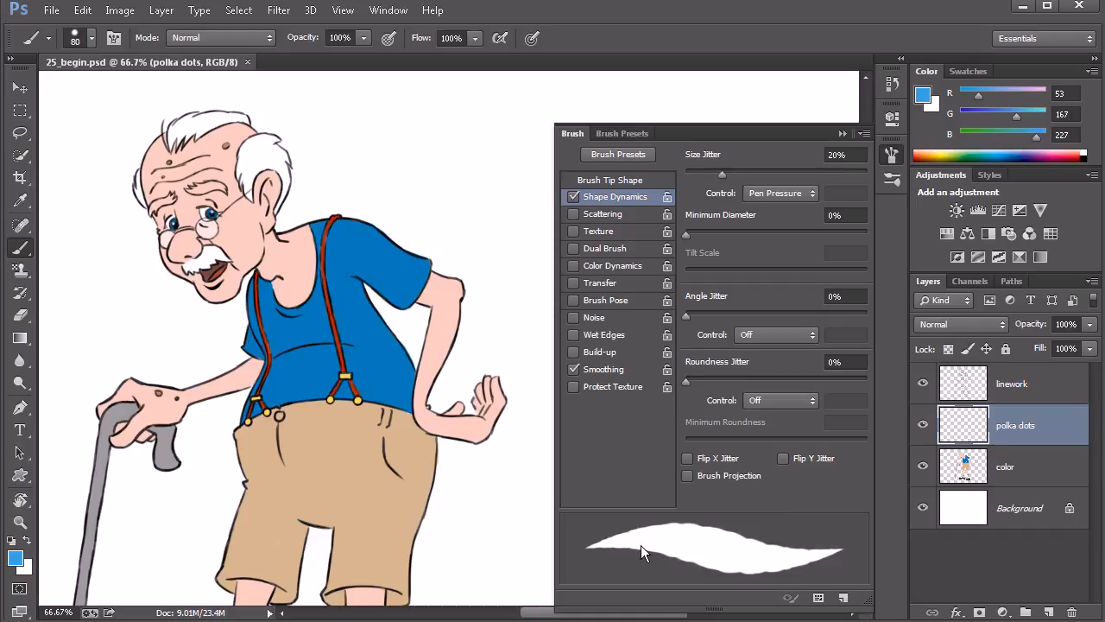
# Step: Try a brush tip spacing of 93%, and bring the spacing back down to 8%
pyautogui.click(633, 182)
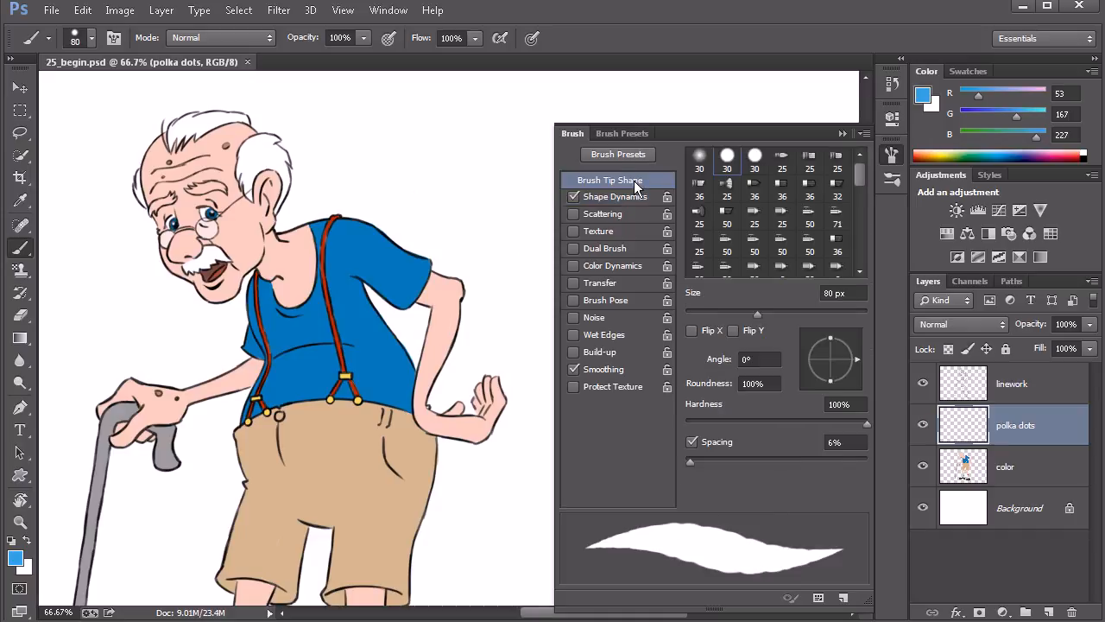
pyautogui.moveTo(708, 461)
pyautogui.mouseDown()
pyautogui.moveTo(695, 461)
pyautogui.moveTo(769, 462)
pyautogui.mouseUp()
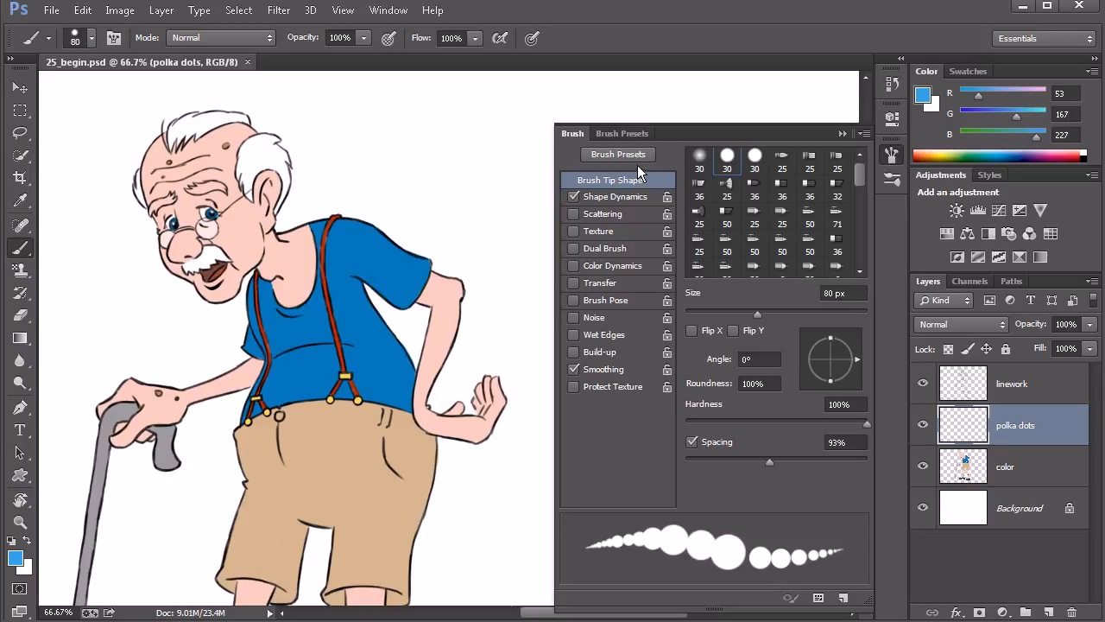
pyautogui.moveTo(765, 462); pyautogui.dragTo(691, 465)
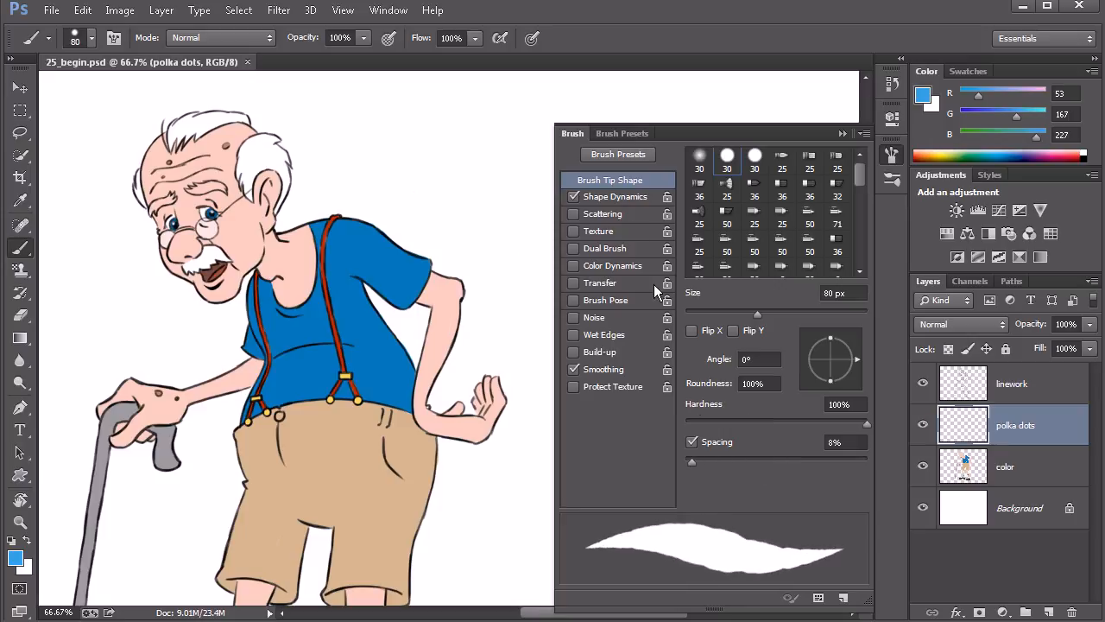
# Step: Set the size jitter to 0% and try the size control as Off before restoring Pen Pressure
pyautogui.click(633, 197)
pyautogui.moveTo(718, 172); pyautogui.dragTo(686, 173)
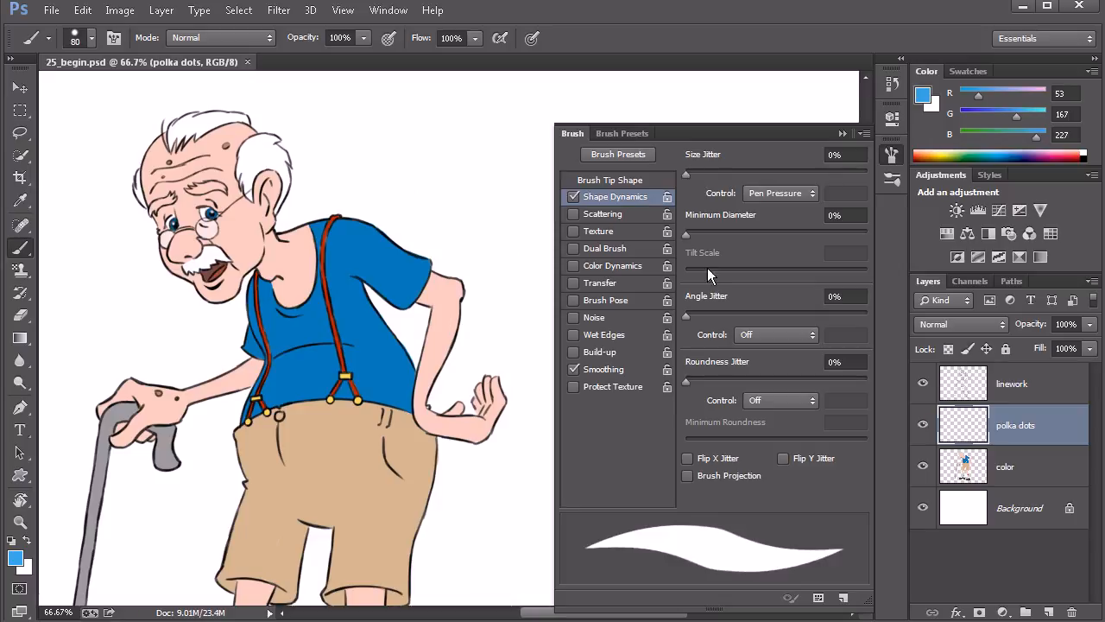
pyautogui.click(779, 193)
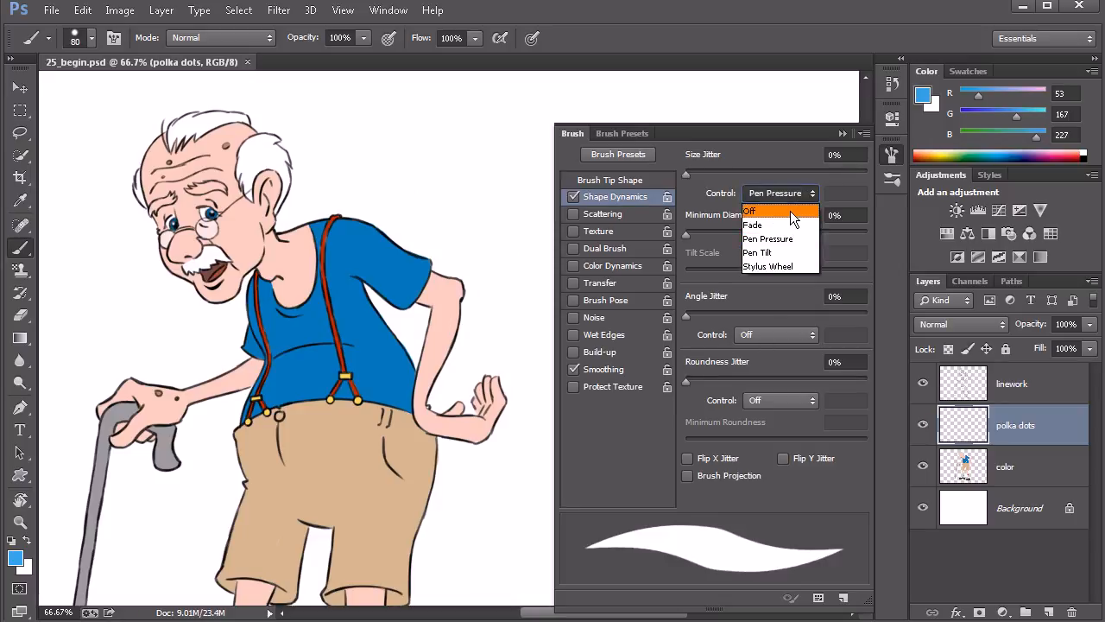
pyautogui.click(789, 210)
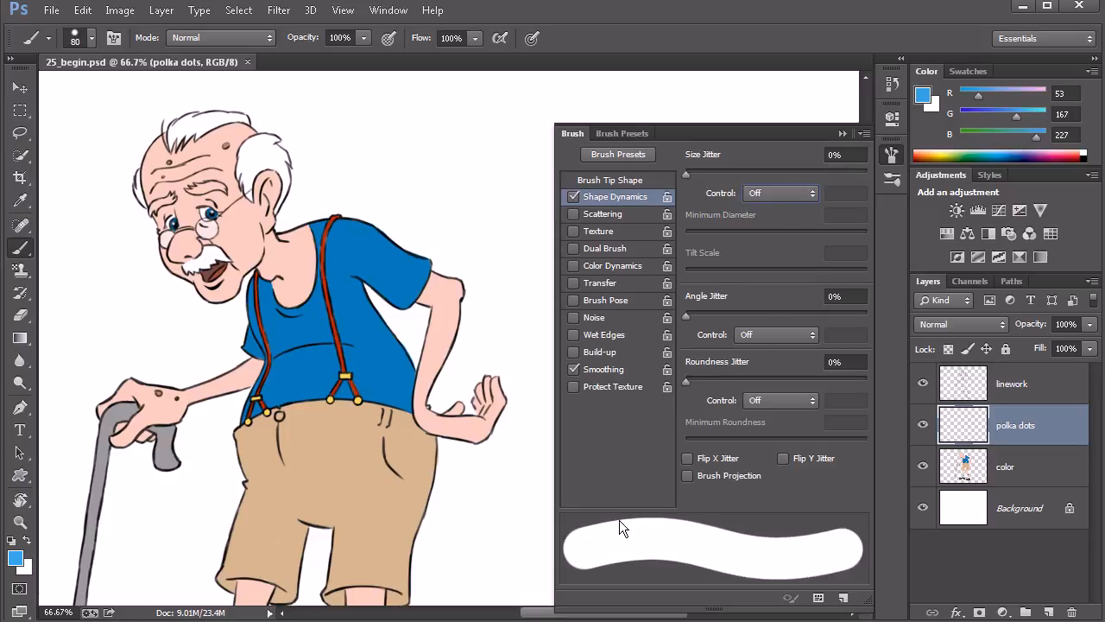
pyautogui.click(767, 195)
pyautogui.click(781, 239)
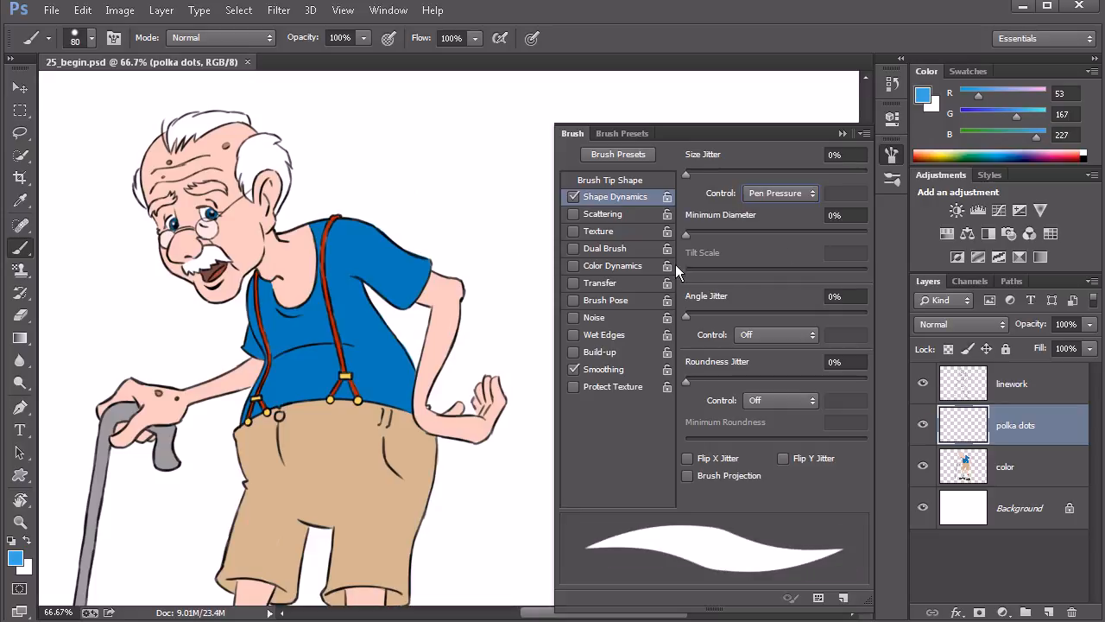
# Step: Paint a light and a heavy pen-pressure test stroke on the empty canvas, undo both, and reselect the polka dots layer
pyautogui.moveTo(478, 158); pyautogui.dragTo(521, 263)
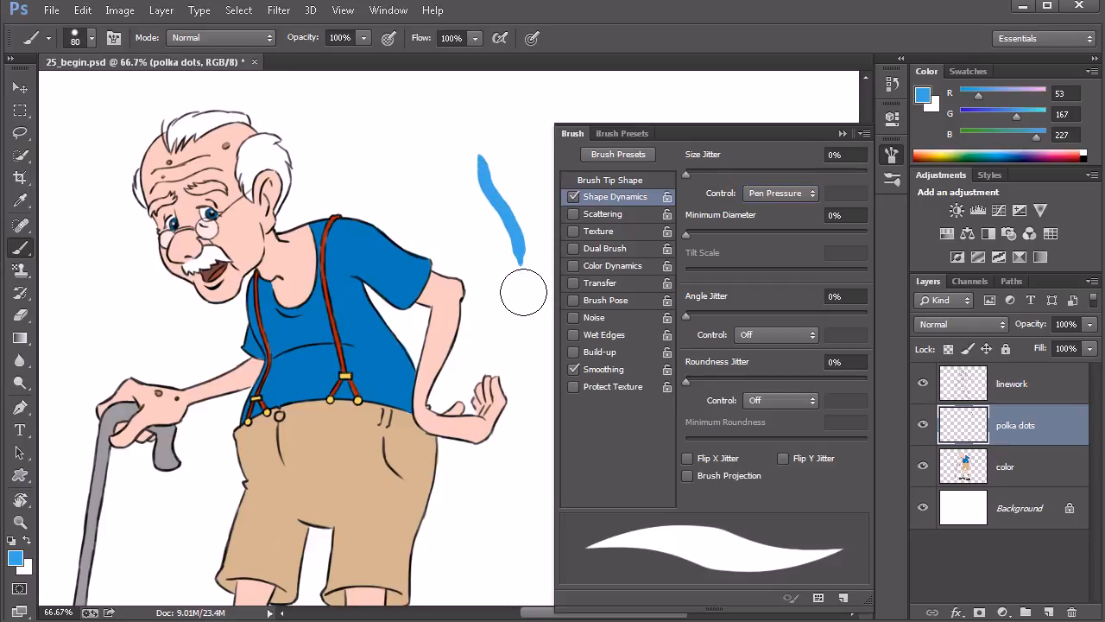
pyautogui.moveTo(404, 112)
pyautogui.mouseDown()
pyautogui.moveTo(482, 211)
pyautogui.moveTo(511, 278)
pyautogui.moveTo(512, 335)
pyautogui.mouseUp()
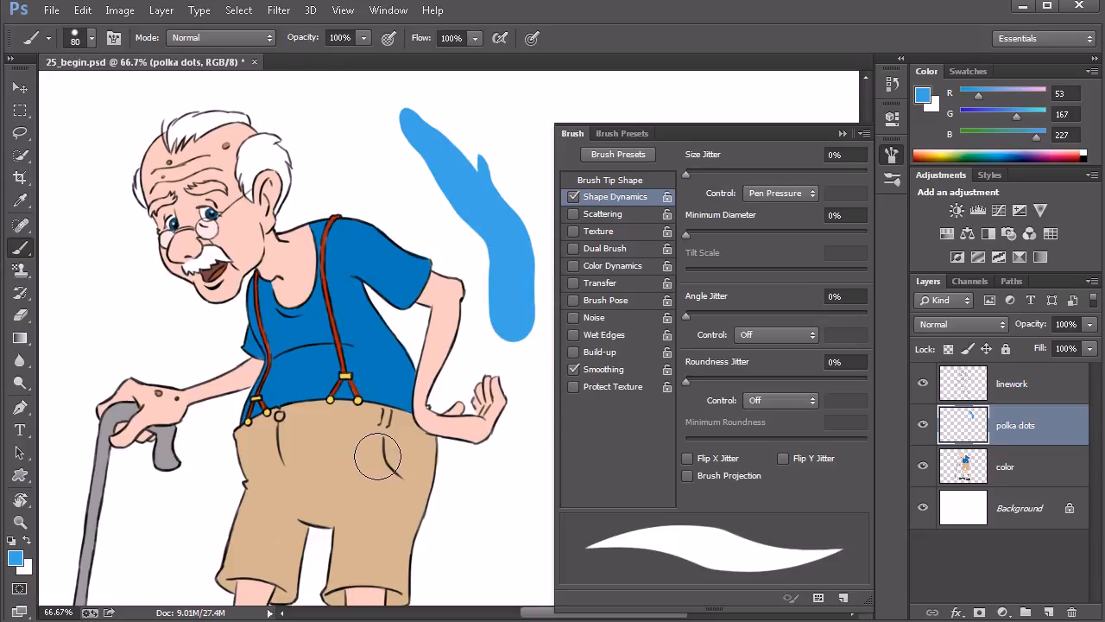
pyautogui.hotkey('ctrl', 'z')
pyautogui.hotkey('ctrl', 'z')
pyautogui.hotkey('ctrl', 'z')
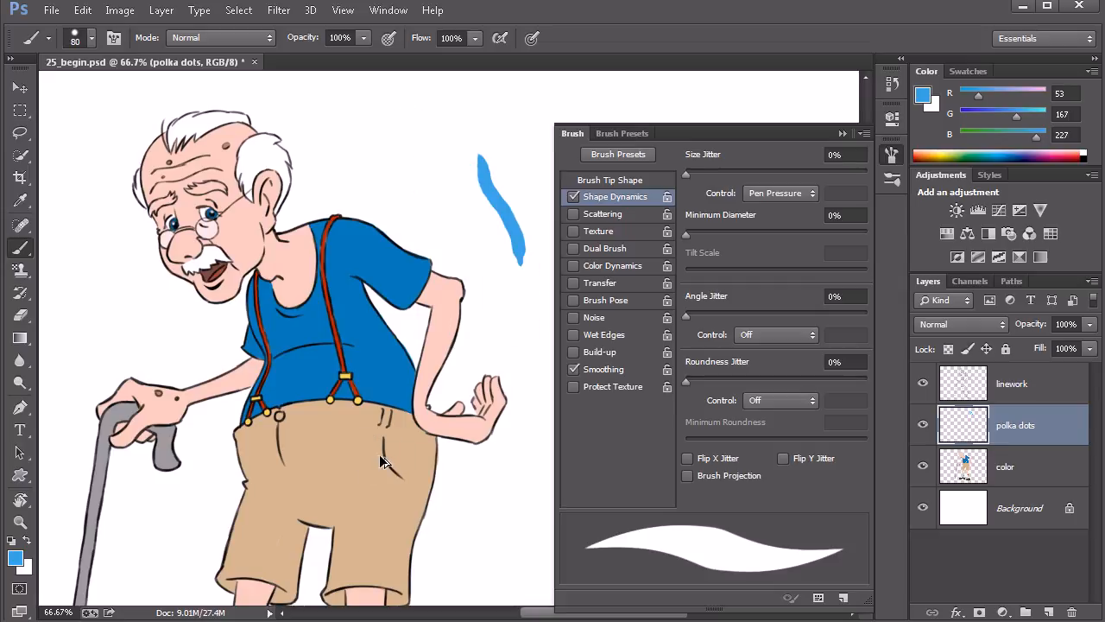
pyautogui.hotkey('ctrl', 'alt', 'z')
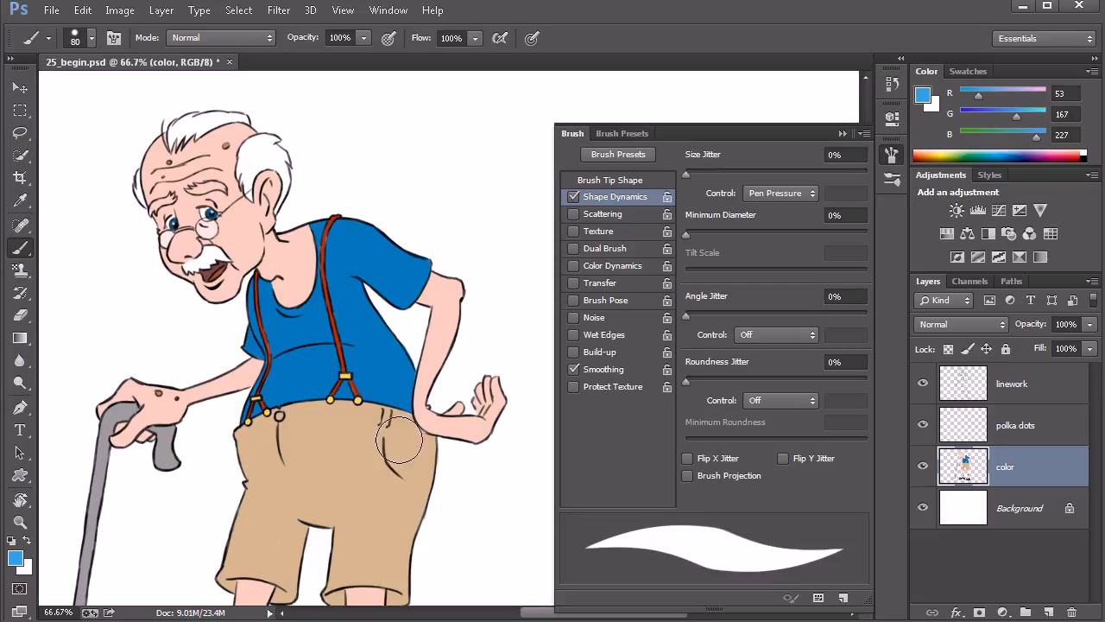
pyautogui.click(1004, 426)
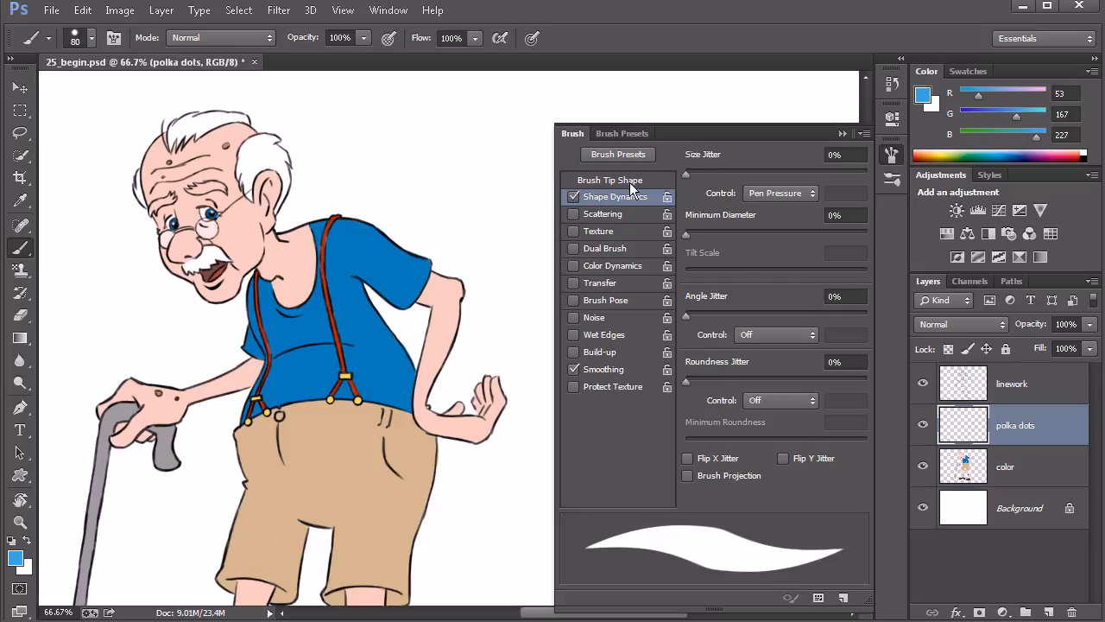
# Step: Set the brush to 130% spacing and 73% size jitter with the size control off
pyautogui.click(774, 195)
pyautogui.click(796, 210)
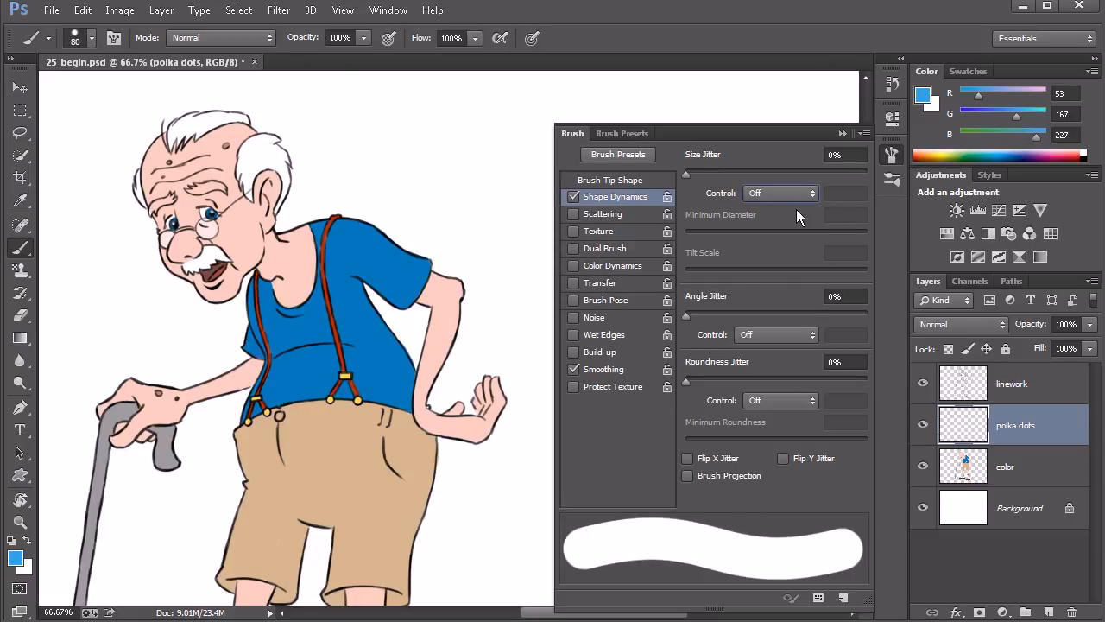
pyautogui.click(639, 181)
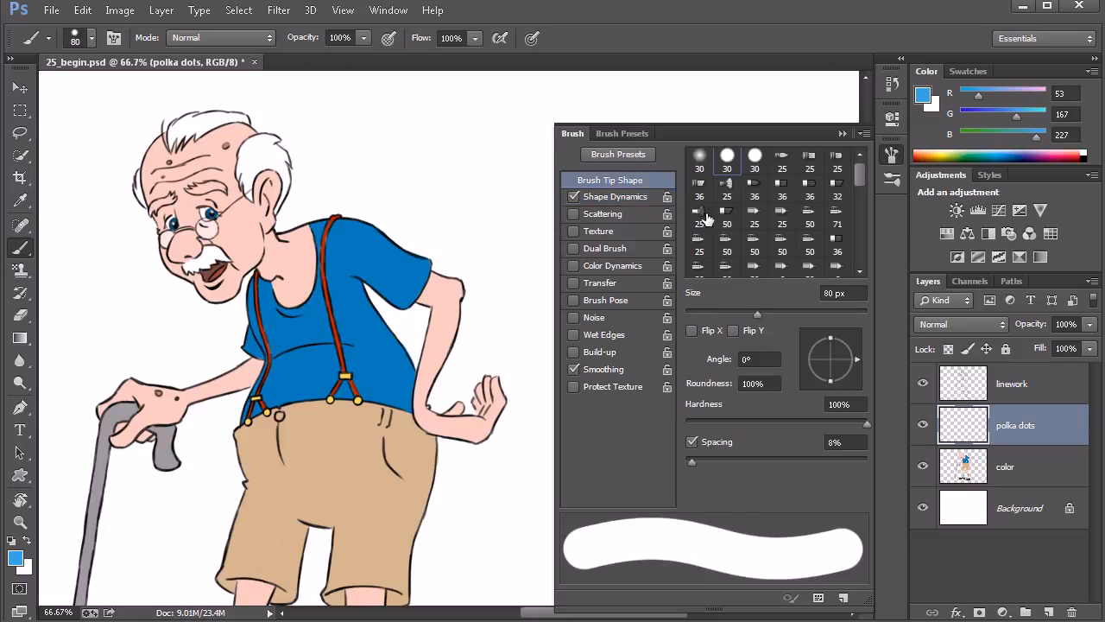
pyautogui.moveTo(696, 458); pyautogui.dragTo(791, 461)
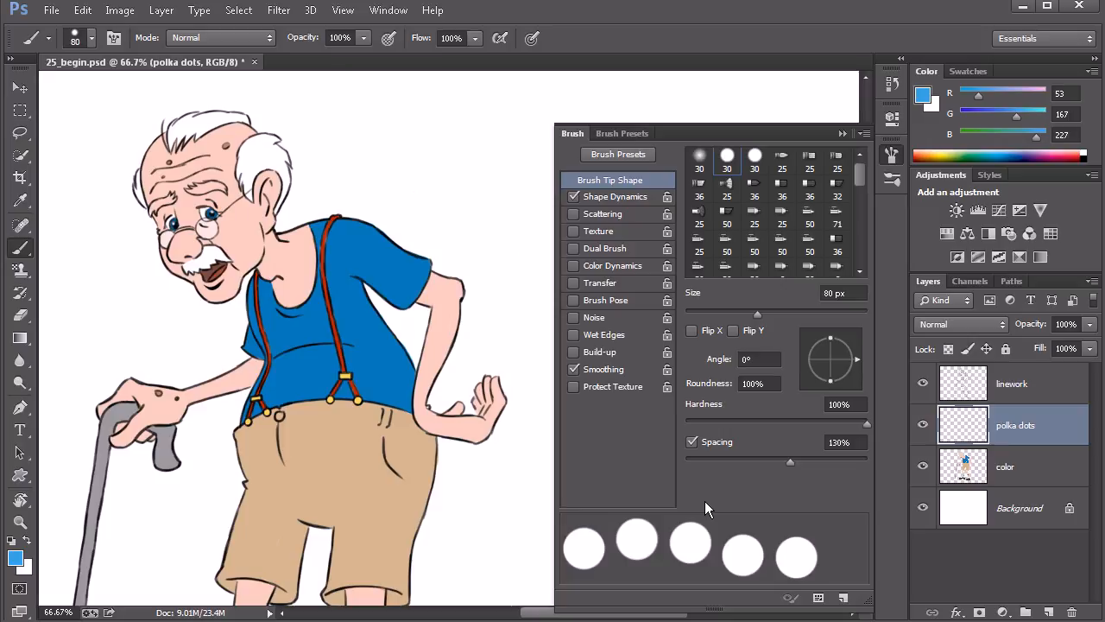
pyautogui.click(645, 198)
pyautogui.moveTo(688, 173); pyautogui.dragTo(817, 173)
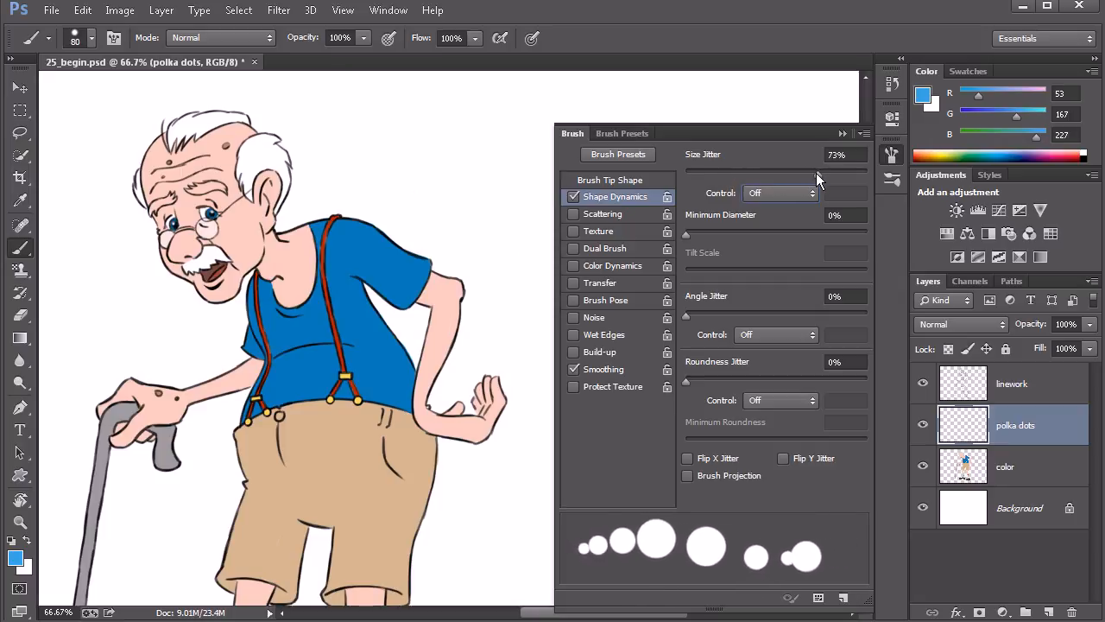
# Step: Paint test dots on the empty canvas while enlarging the brush to 149 px, and undo them
pyautogui.moveTo(424, 164); pyautogui.dragTo(454, 157)
pyautogui.moveTo(500, 128); pyautogui.dragTo(418, 134)
pyautogui.click(402, 165)
pyautogui.click(492, 197)
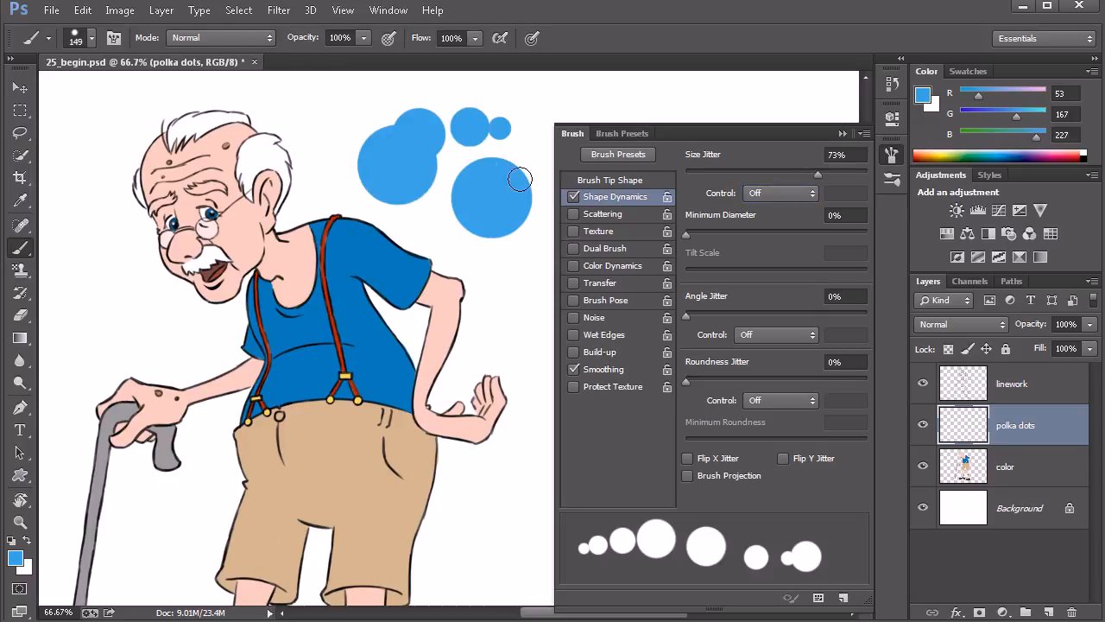
pyautogui.hotkey('ctrl', 'alt', 'z')
pyautogui.hotkey('ctrl', 'alt', 'z')
pyautogui.hotkey('ctrl', 'alt', 'z')
# Step: Shrink the brush to 18 px, paint a winding trail of dots on the empty canvas, and undo it
pyautogui.moveTo(462, 155); pyautogui.dragTo(420, 154)
pyautogui.moveTo(498, 124)
pyautogui.mouseDown()
pyautogui.moveTo(442, 133)
pyautogui.moveTo(411, 154)
pyautogui.moveTo(436, 182)
pyautogui.moveTo(476, 170)
pyautogui.moveTo(501, 220)
pyautogui.mouseUp()
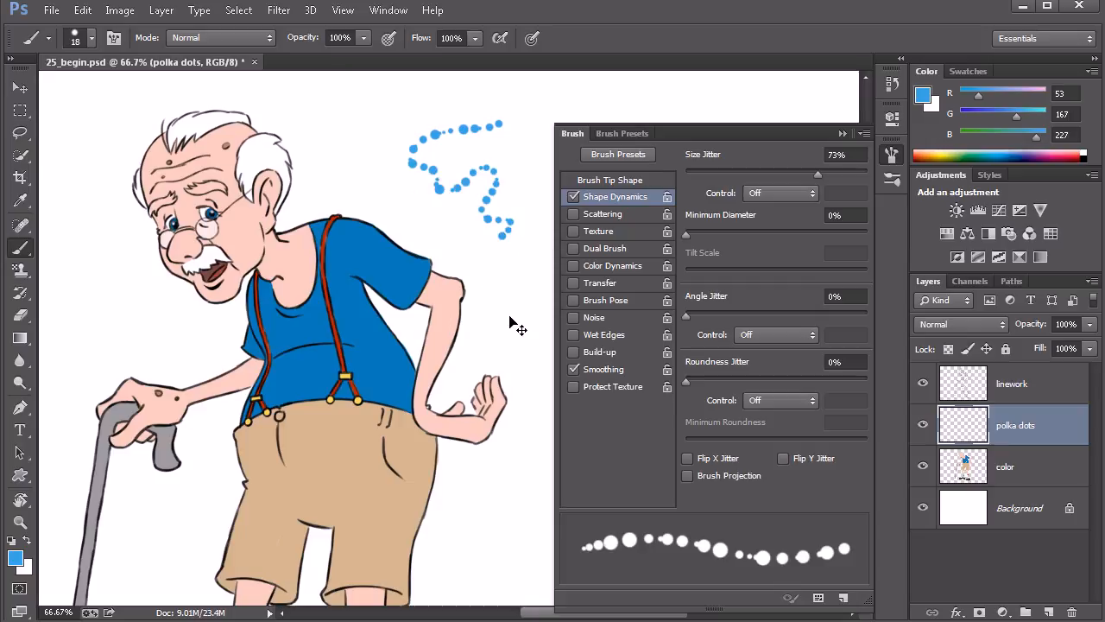
pyautogui.hotkey('ctrl', 'z')
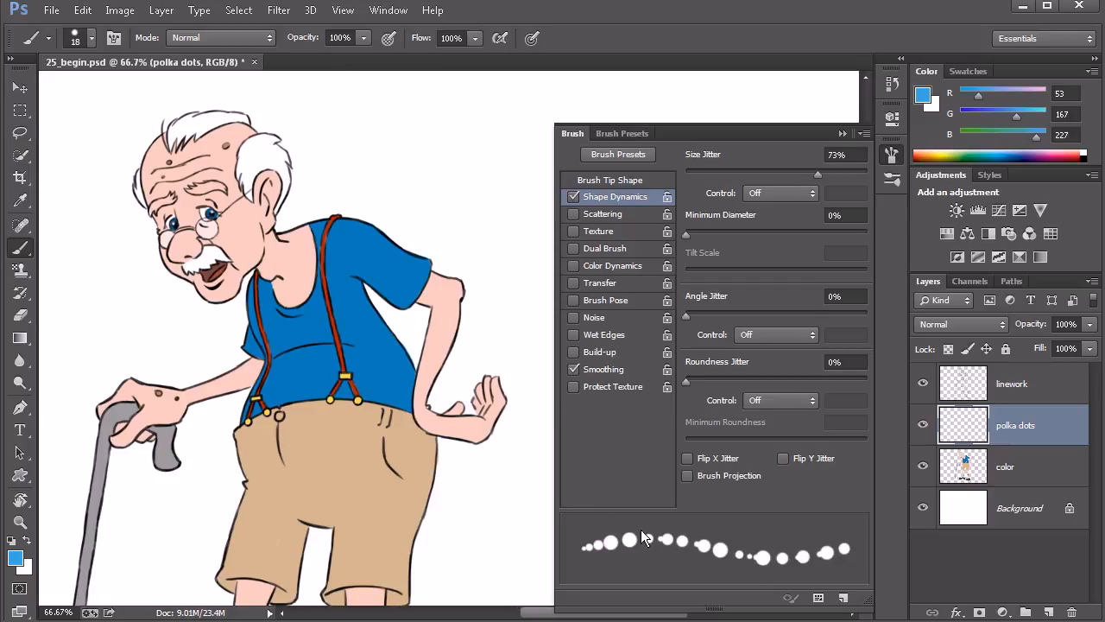
# Step: Enable Scattering on the brush at 395% and widen the tip spacing to 271%
pyautogui.click(606, 216)
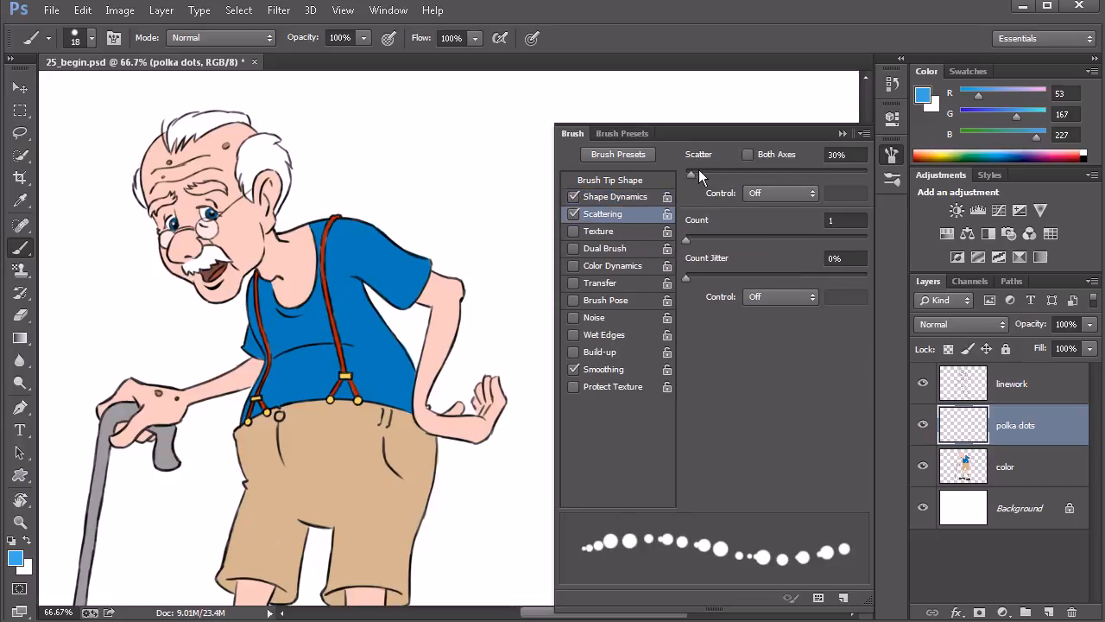
pyautogui.moveTo(690, 172); pyautogui.dragTo(756, 168)
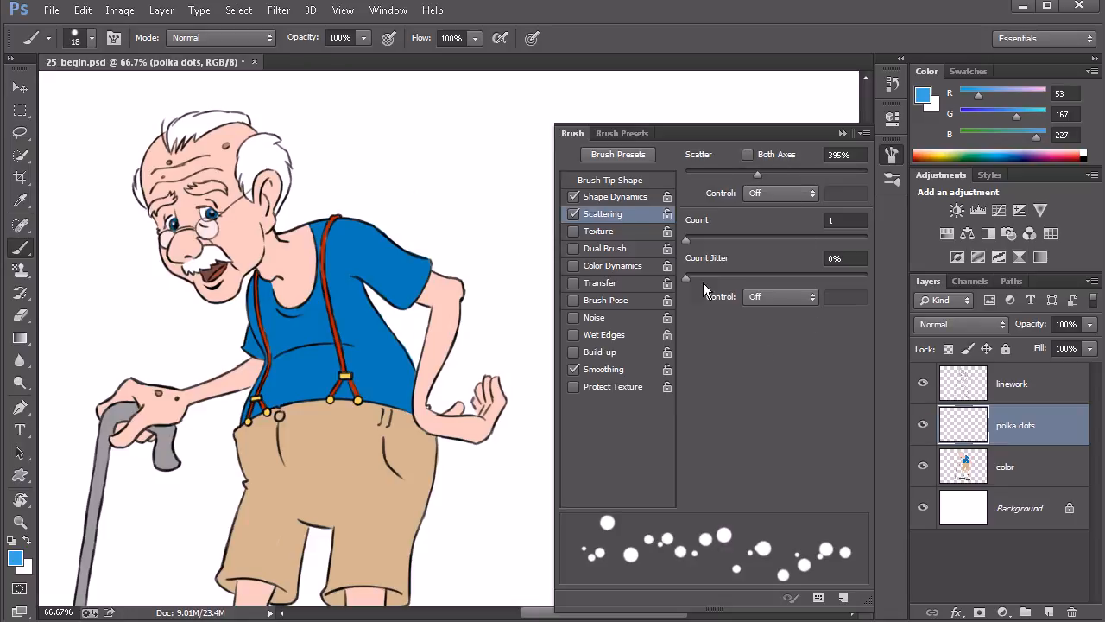
pyautogui.click(610, 179)
pyautogui.moveTo(792, 460); pyautogui.dragTo(828, 460)
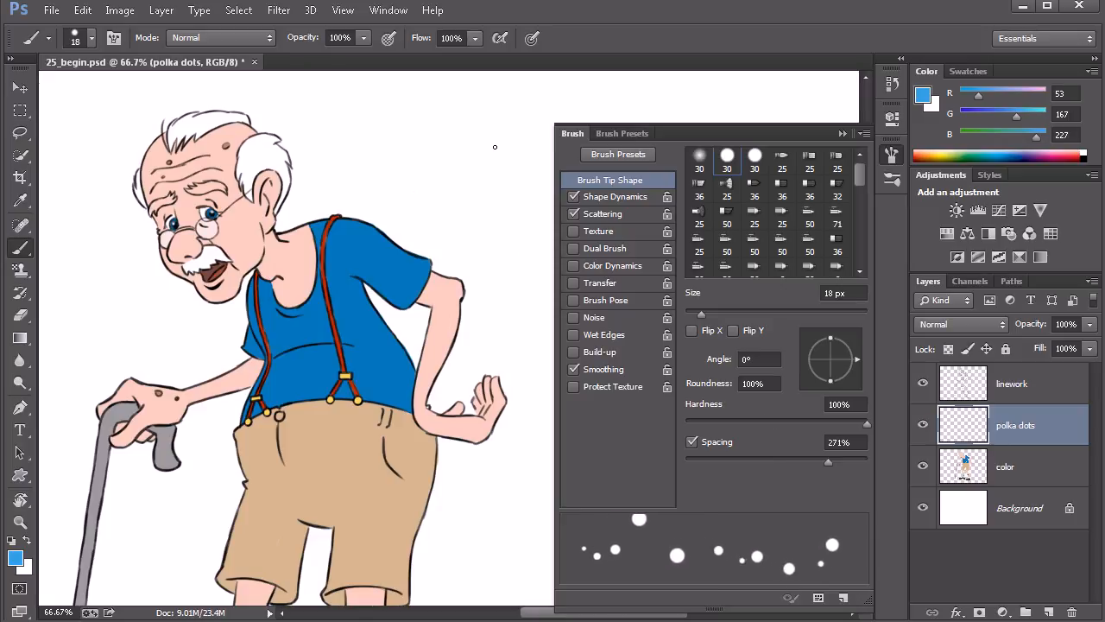
# Step: Paint a scattered test stroke beside the man's head with the 18 px brush and undo it
pyautogui.moveTo(498, 142)
pyautogui.mouseDown()
pyautogui.moveTo(460, 132)
pyautogui.moveTo(406, 169)
pyautogui.mouseUp()
pyautogui.moveTo(448, 217); pyautogui.dragTo(362, 156)
pyautogui.hotkey('ctrl', 'z')
# Step: Lower the brush's size jitter somewhat and enlarge the tip to 28 px
pyautogui.click(616, 199)
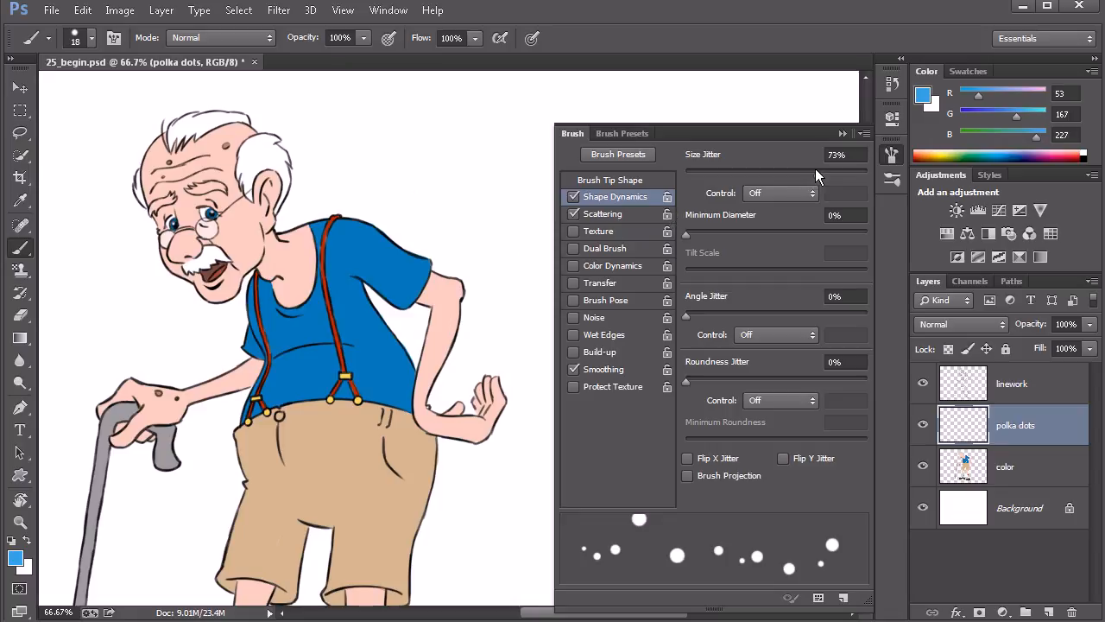
pyautogui.moveTo(817, 172); pyautogui.dragTo(786, 170)
pyautogui.click(627, 181)
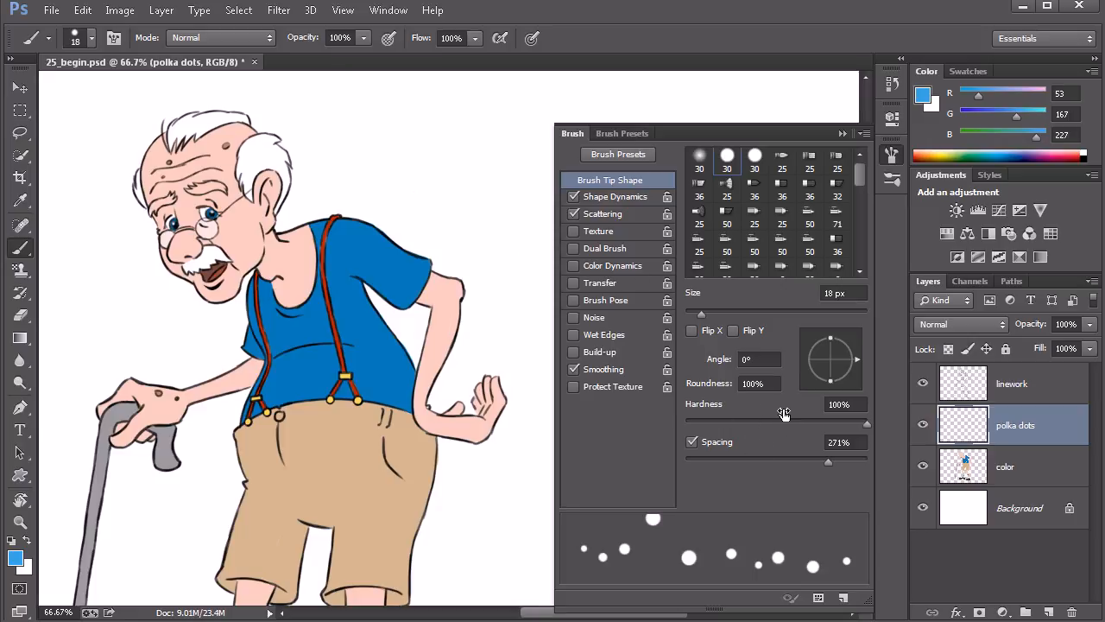
pyautogui.moveTo(704, 314); pyautogui.dragTo(709, 313)
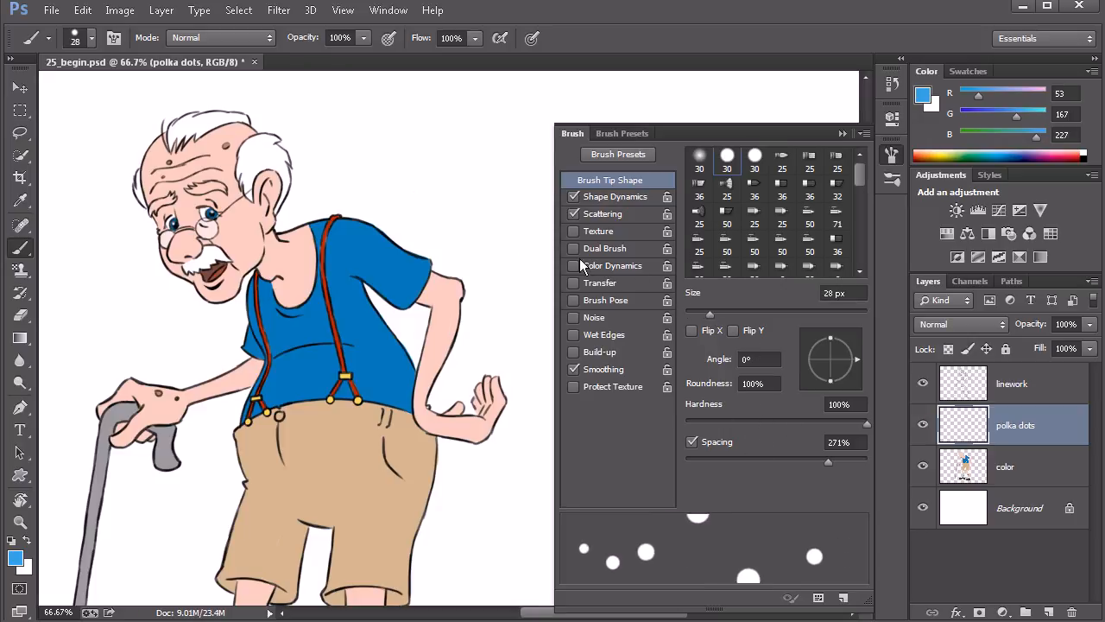
# Step: Test the 28 px scattered dots on the empty canvas and undo the stroke
pyautogui.moveTo(497, 154)
pyautogui.mouseDown()
pyautogui.moveTo(461, 136)
pyautogui.moveTo(397, 160)
pyautogui.moveTo(477, 212)
pyautogui.moveTo(530, 191)
pyautogui.moveTo(496, 194)
pyautogui.moveTo(441, 157)
pyautogui.mouseUp()
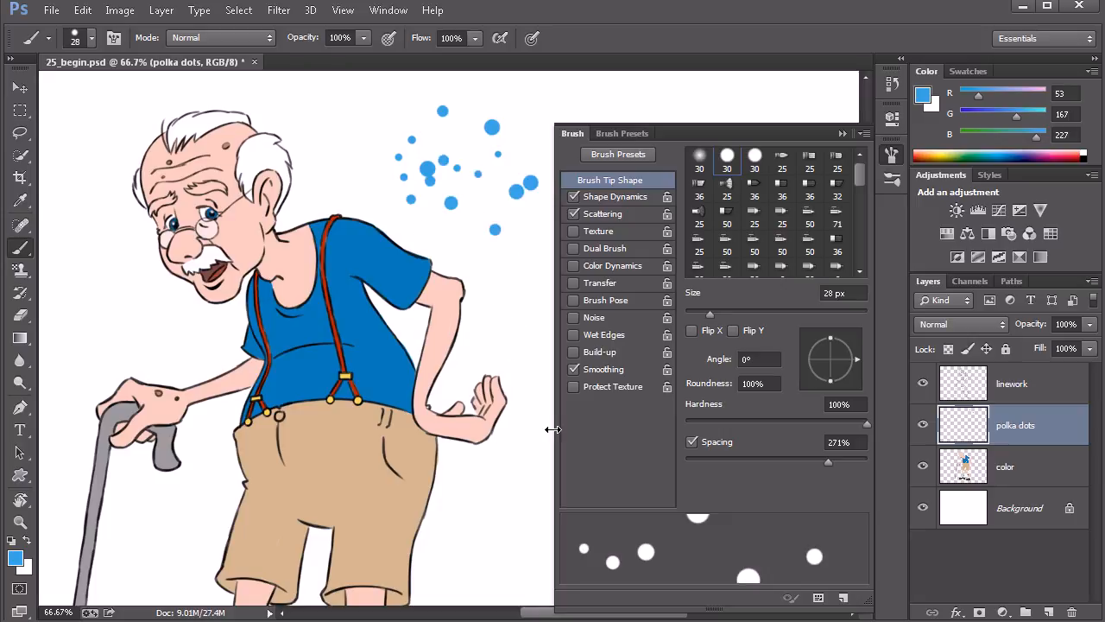
pyautogui.hotkey('ctrl', 'z')
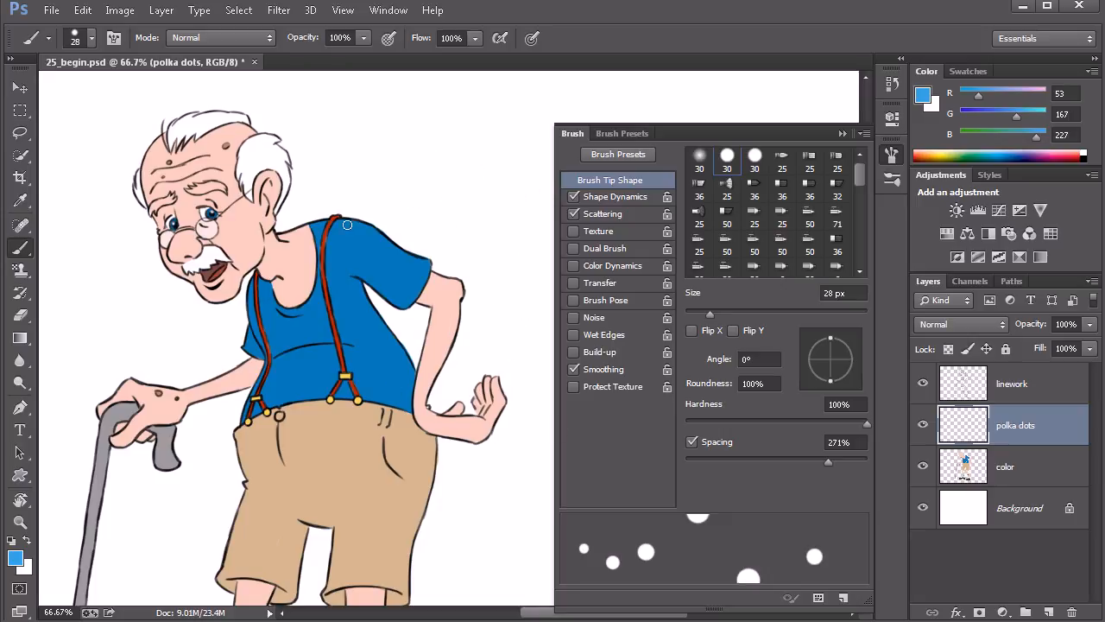
# Step: Paint scattered light-blue polka dots across the body and sleeve of the man's shirt
pyautogui.click(395, 262)
pyautogui.moveTo(389, 258)
pyautogui.mouseDown()
pyautogui.moveTo(355, 265)
pyautogui.moveTo(341, 353)
pyautogui.moveTo(313, 343)
pyautogui.moveTo(293, 310)
pyautogui.moveTo(276, 347)
pyautogui.moveTo(250, 318)
pyautogui.moveTo(249, 293)
pyautogui.moveTo(288, 401)
pyautogui.moveTo(313, 368)
pyautogui.moveTo(395, 377)
pyautogui.moveTo(338, 292)
pyautogui.moveTo(347, 252)
pyautogui.moveTo(338, 204)
pyautogui.mouseUp()
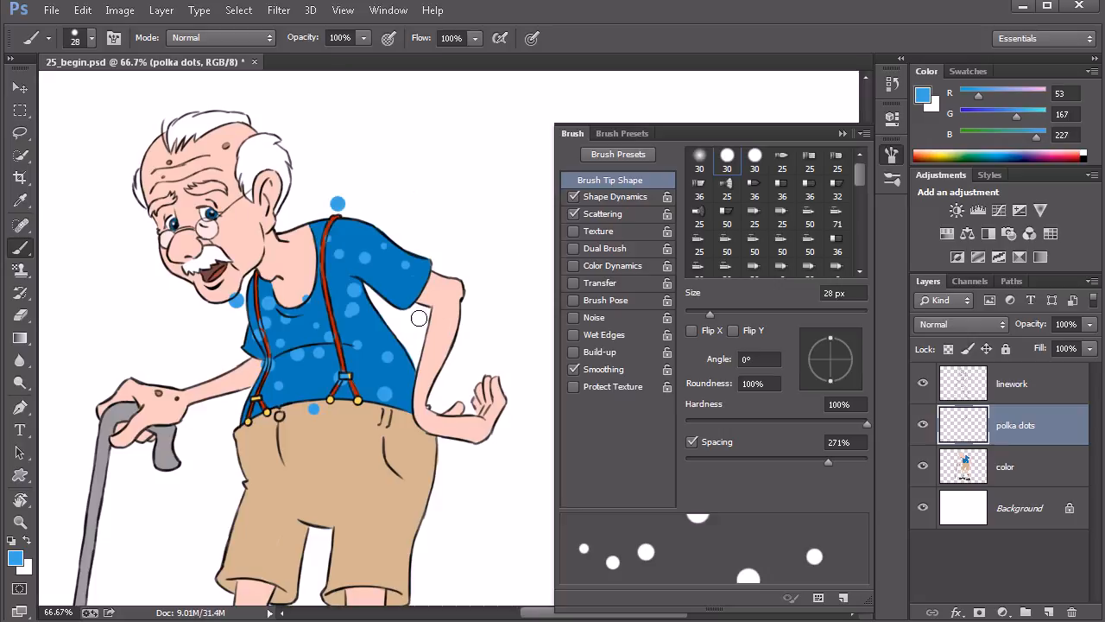
pyautogui.moveTo(423, 266); pyautogui.dragTo(364, 282)
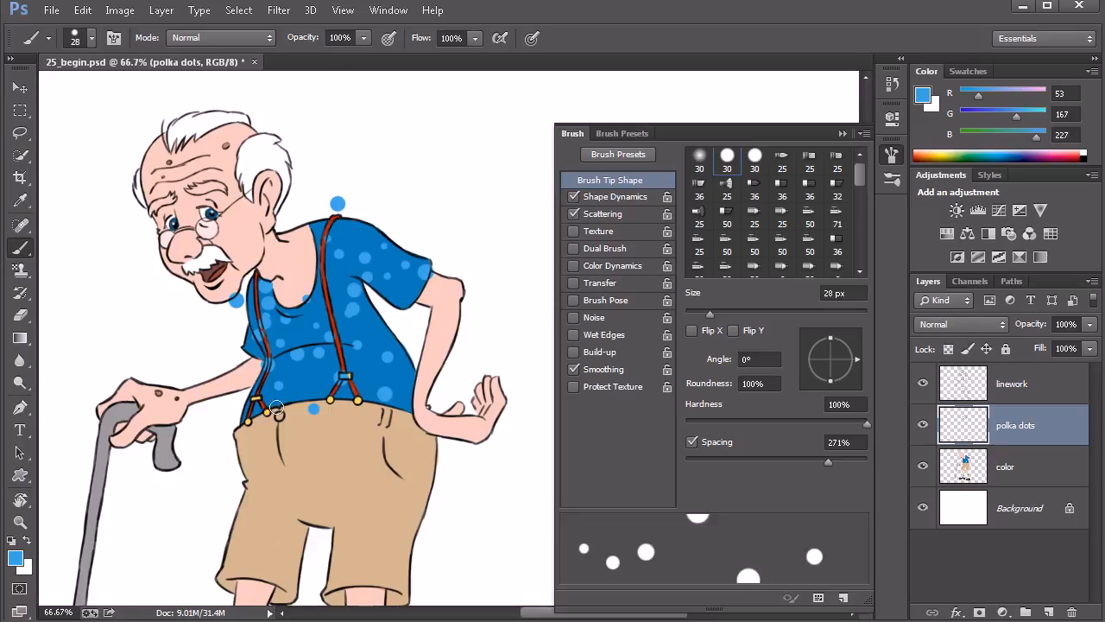
# Step: Erase the stray dots outside the shirt above the shoulder, below the chin and on the shorts with a 13 px eraser
pyautogui.click(20, 315)
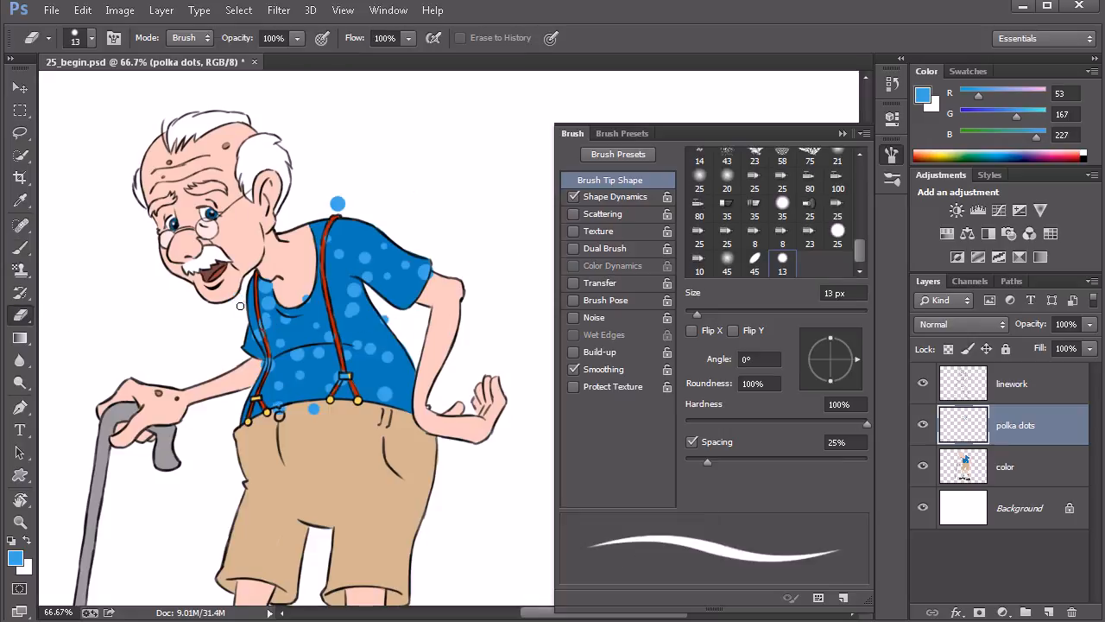
pyautogui.click(334, 207)
pyautogui.click(315, 409)
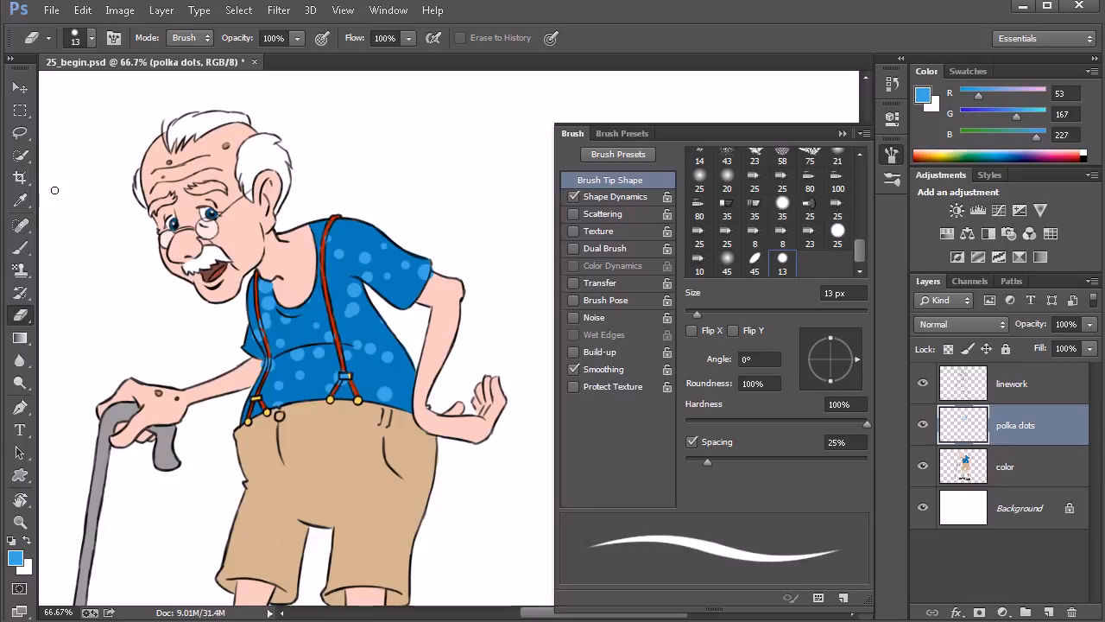
# Step: Return to the Brush tool and reset it by choosing the plain hard round preset with no dynamics or scattering
pyautogui.click(21, 247)
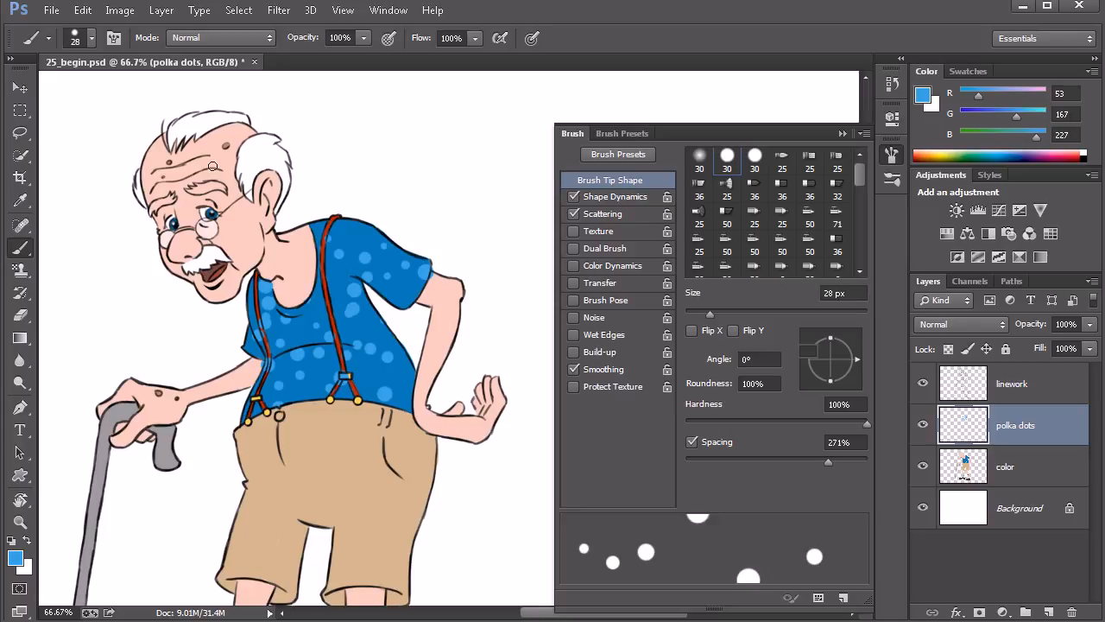
pyautogui.click(91, 39)
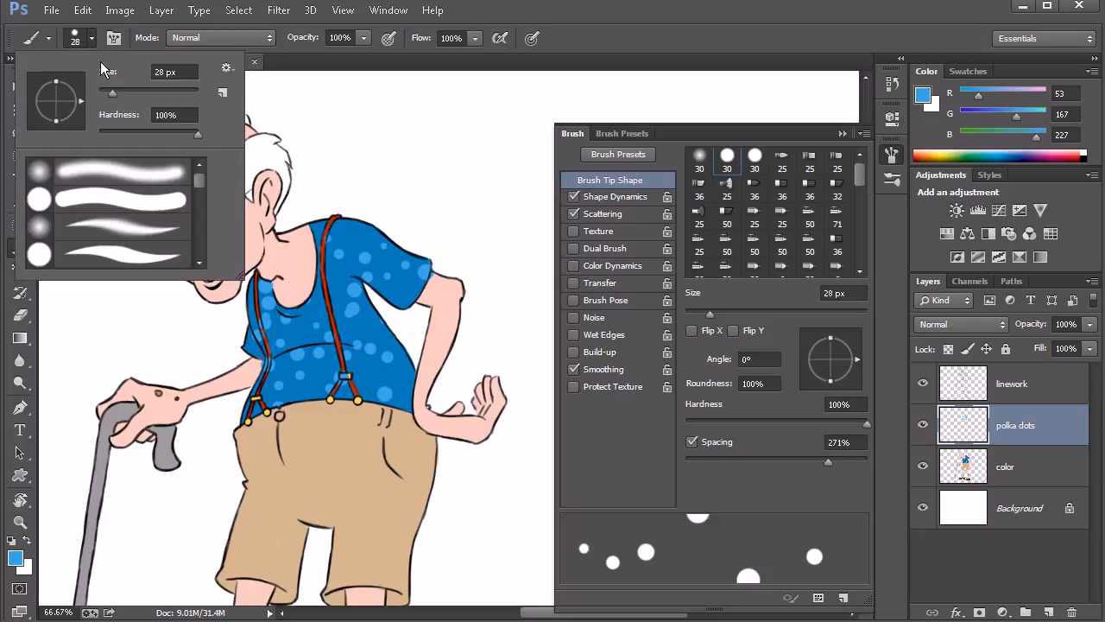
pyautogui.click(121, 202)
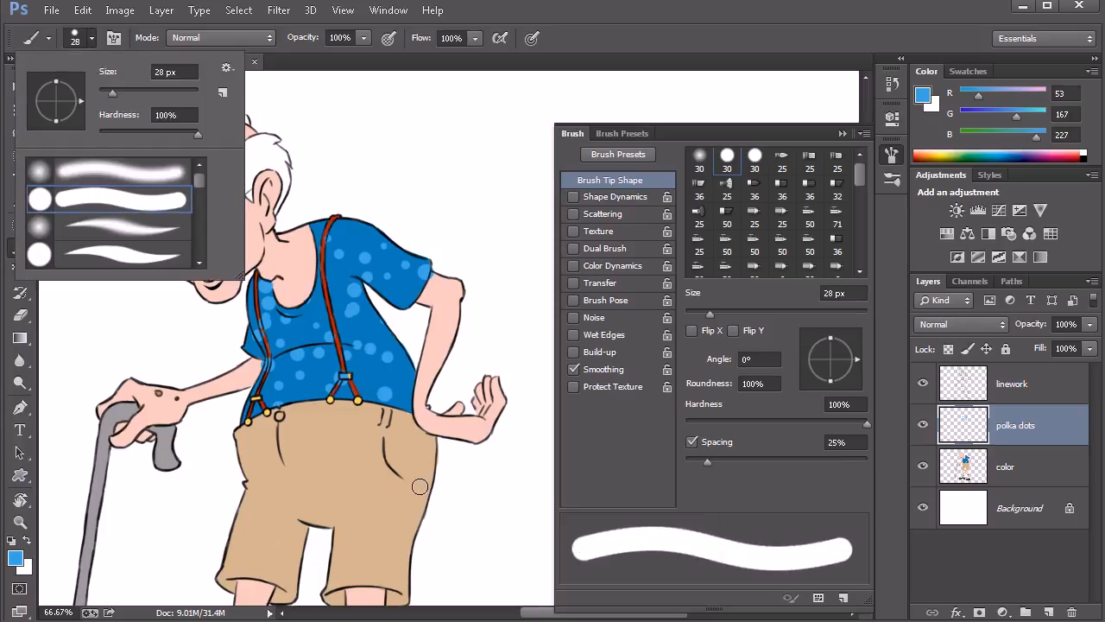
pyautogui.click(594, 40)
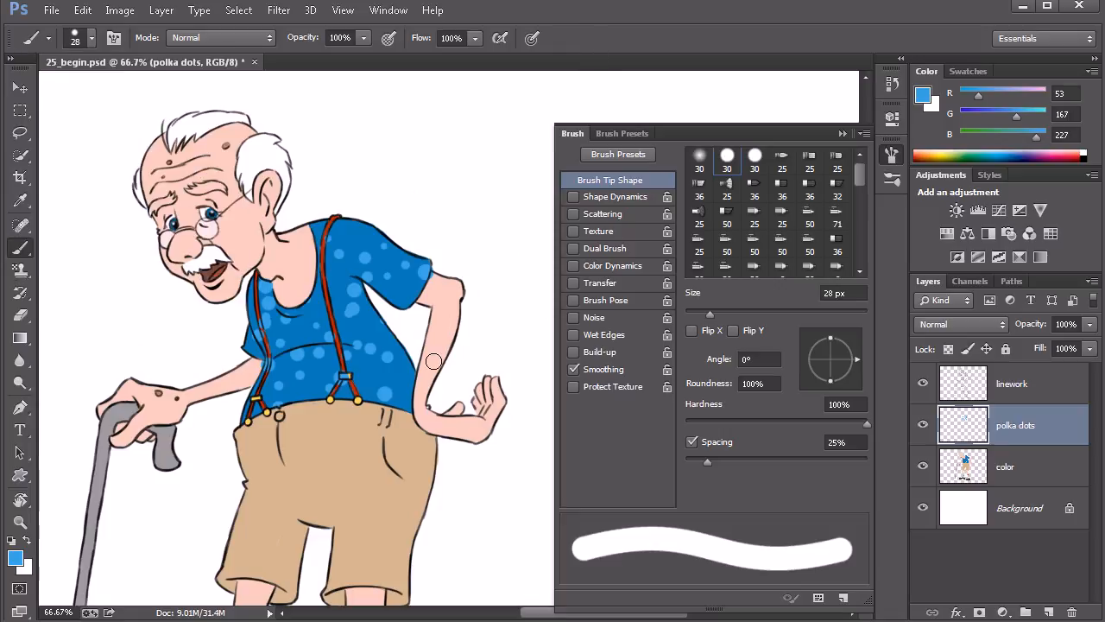